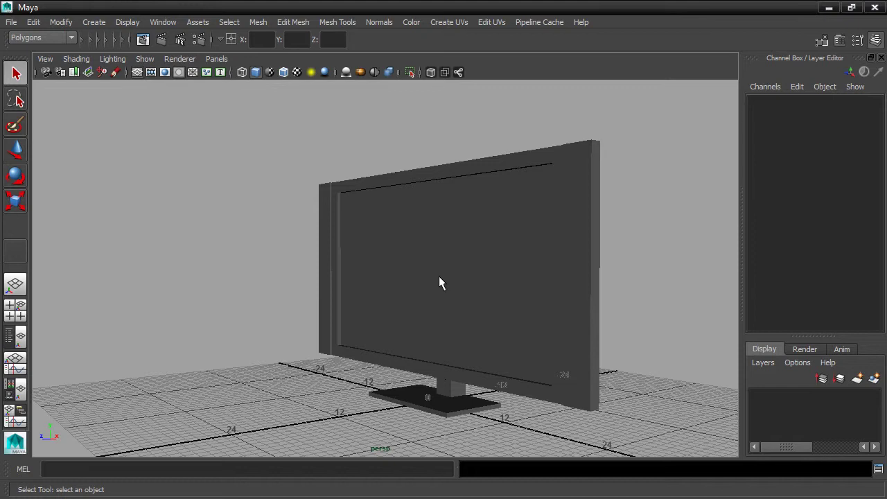
- Select the television mesh and rename it TV
left_click_drag(378, 242, 478, 192, "alt")
scroll(544, 248, "up", 3)
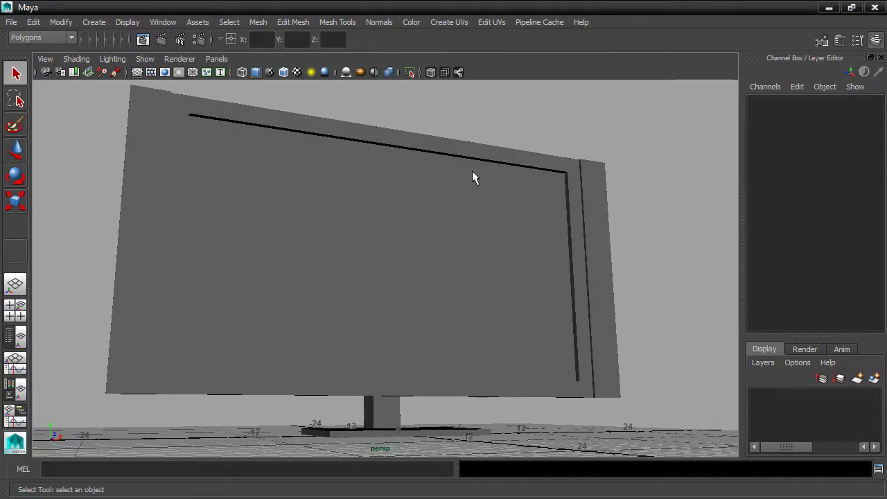
left_click(473, 172)
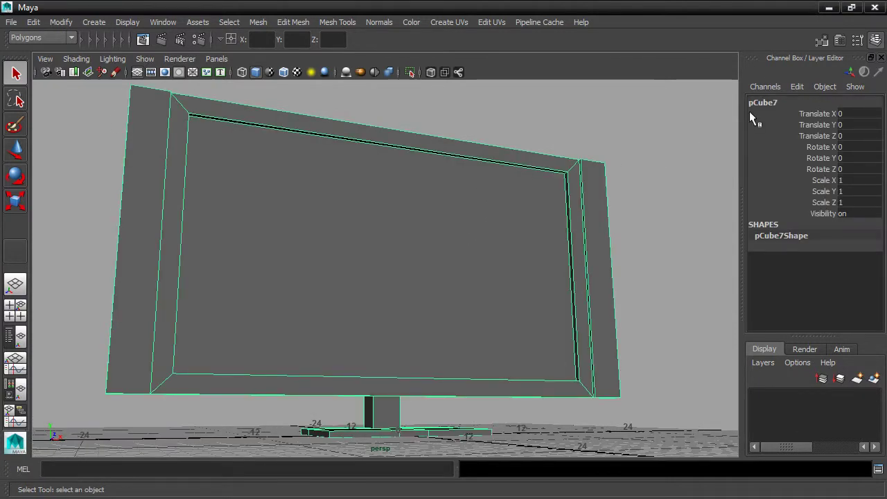
left_click(781, 102)
type("TV")
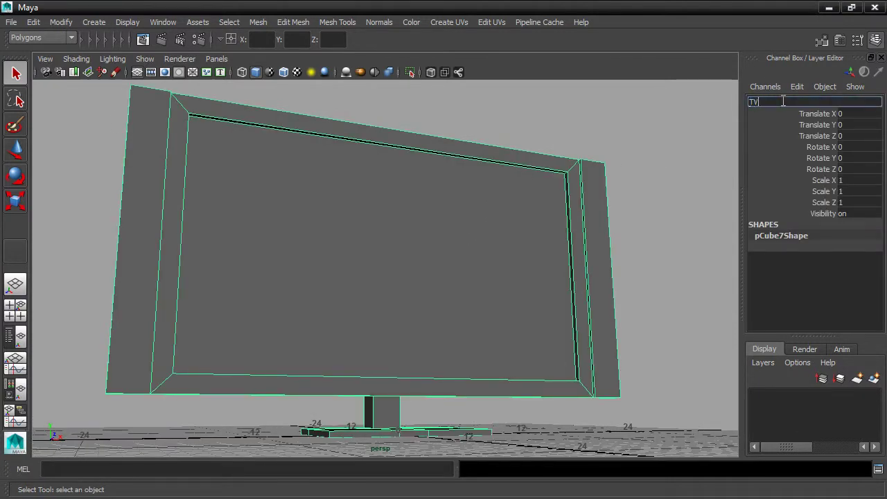
key("Return")
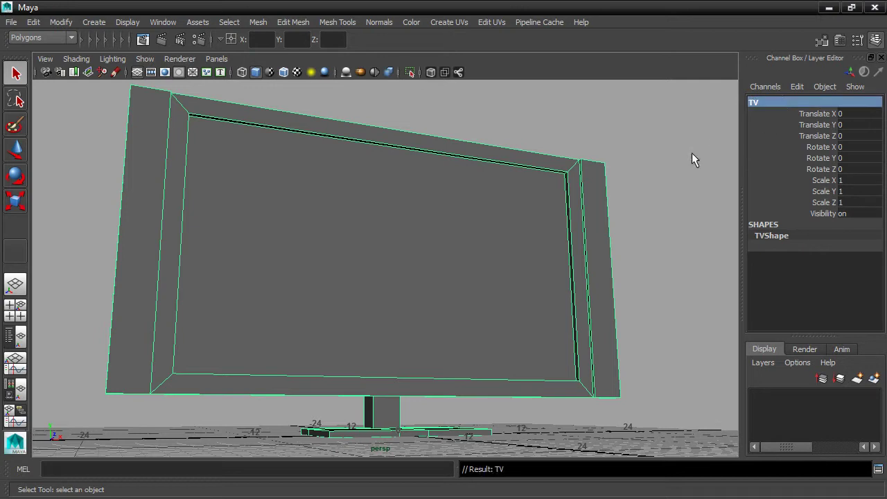
- Assign a new Blinn material to the whole TV mesh
right_click_drag(532, 170, 557, 438)
left_click_drag(419, 178, 489, 20)
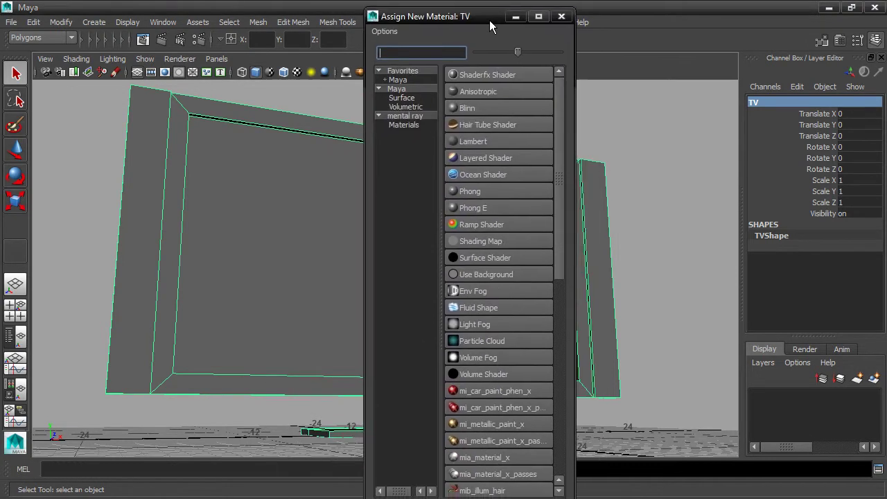
left_click(495, 107)
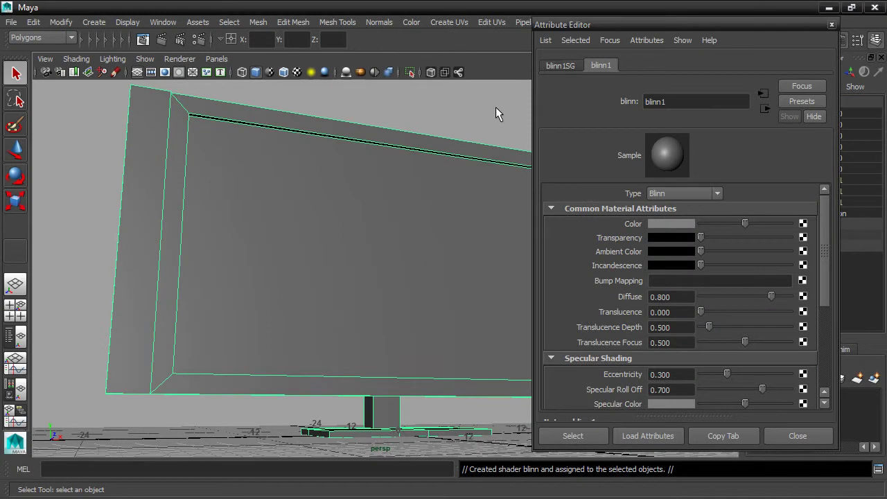
- Lighten the Blinn material's grey color slightly and raise its eccentricity to about 0.391
left_click_drag(744, 225, 753, 229)
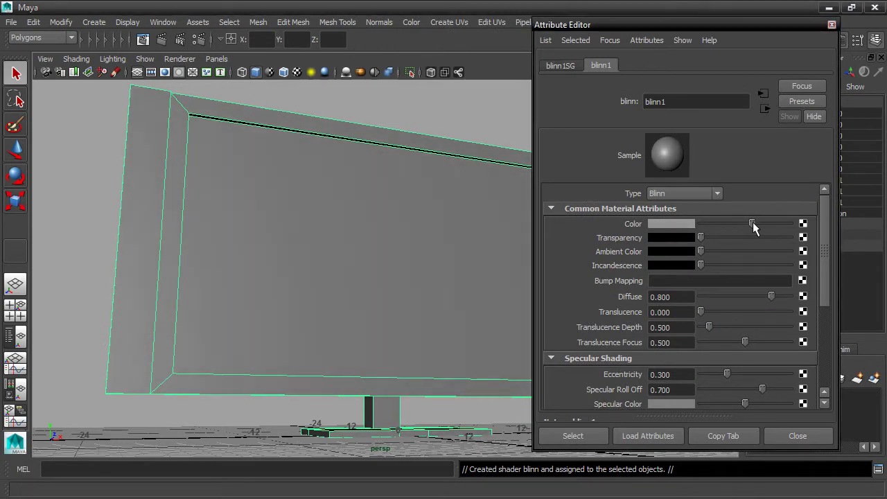
mouse_move(727, 374)
left_mouse_down()
mouse_move(741, 374)
mouse_move(734, 371)
left_mouse_up()
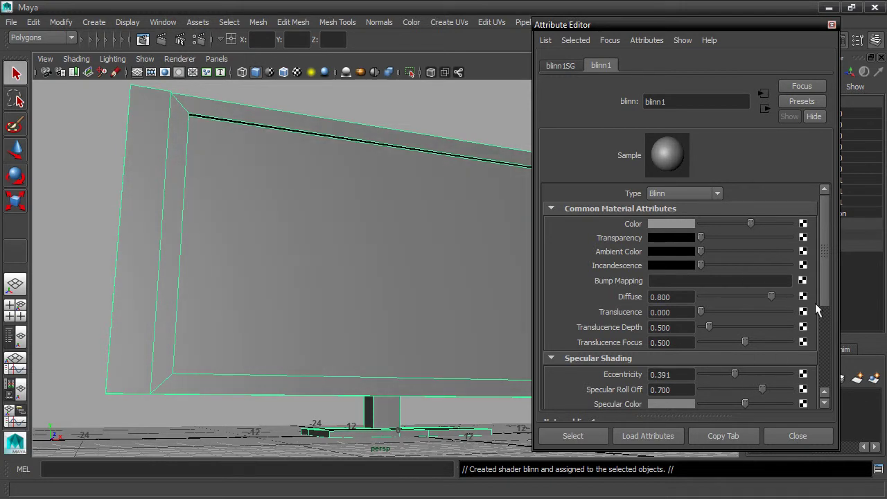
left_click_drag(825, 253, 824, 290)
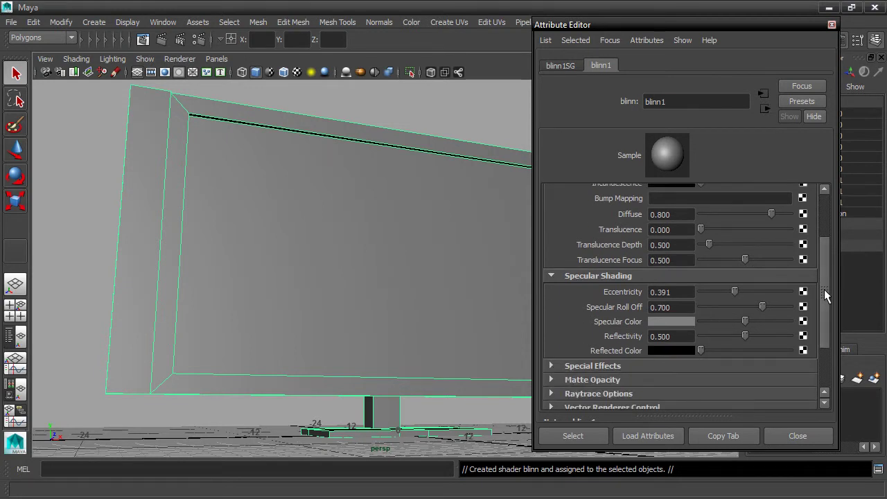
left_click_drag(747, 336, 671, 336)
left_click_drag(825, 305, 823, 250)
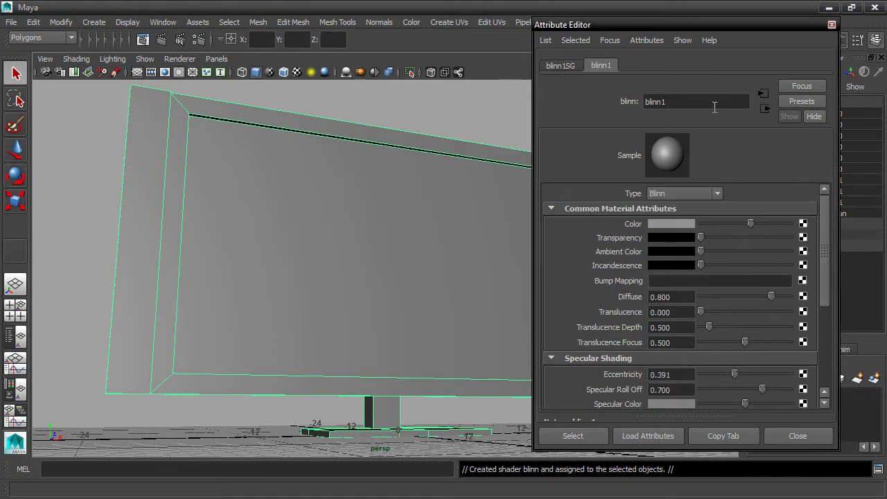
- Rename the TV's Blinn material as TVChassisBlinn
double_click(679, 100)
type("TVChassisBlinn")
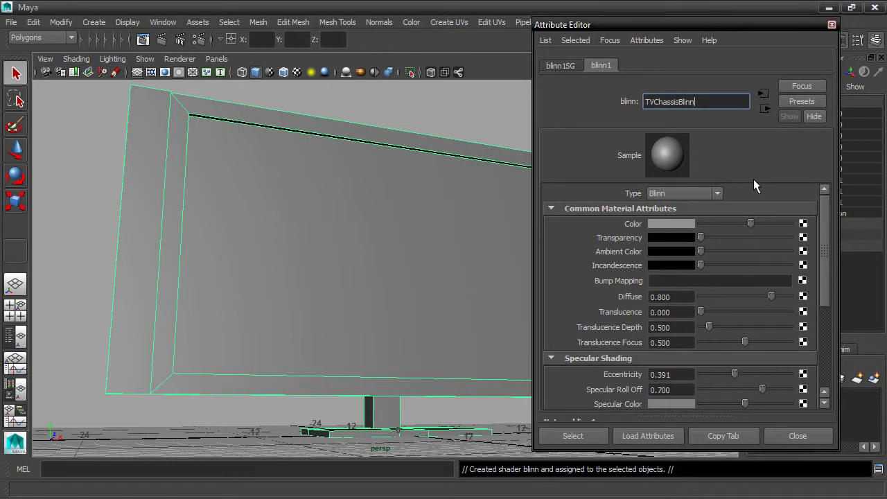
key("Return")
- Select the two vertical speaker faces at either end of the TV front and assign them a new Lambert material
left_click_drag(418, 204, 417, 252, "alt")
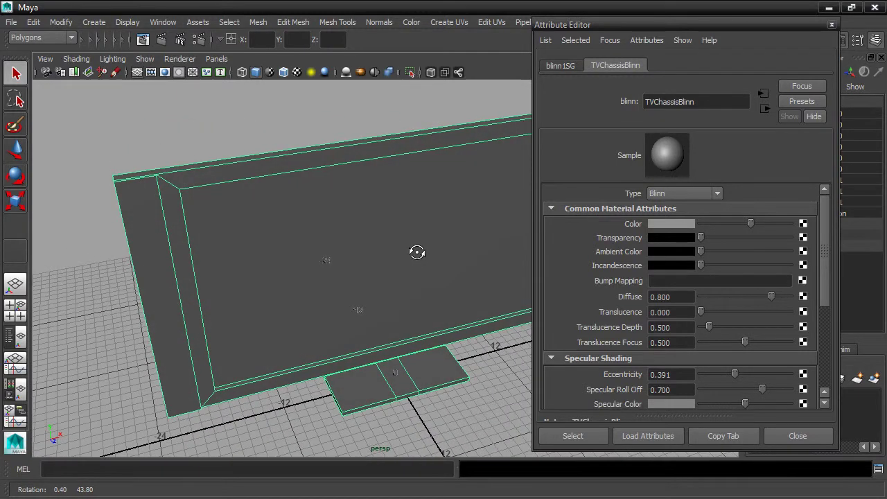
left_click_drag(615, 24, 650, 18)
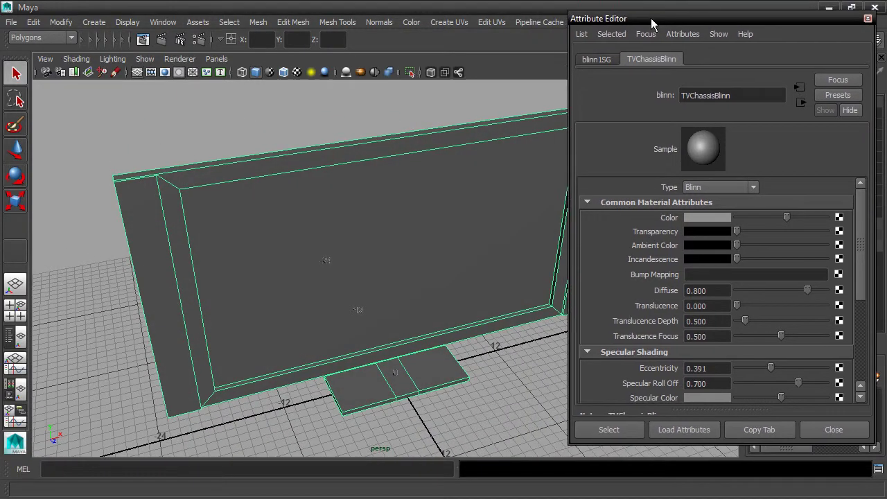
right_click_drag(152, 232, 150, 203)
left_click(145, 223)
scroll(304, 239, "down", 2)
left_click_drag(391, 221, 319, 225, "alt")
middle_click_drag(319, 225, 277, 229, "alt")
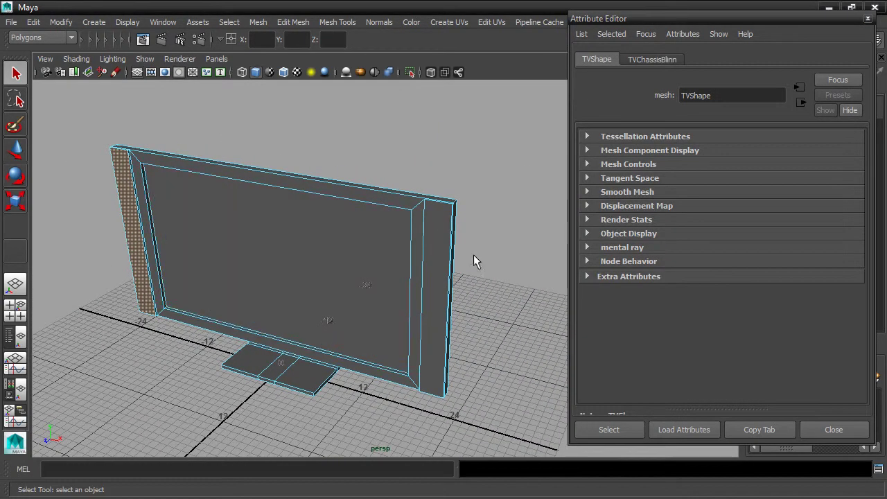
left_click(433, 256, "shift")
left_click_drag(437, 251, 418, 220, "alt")
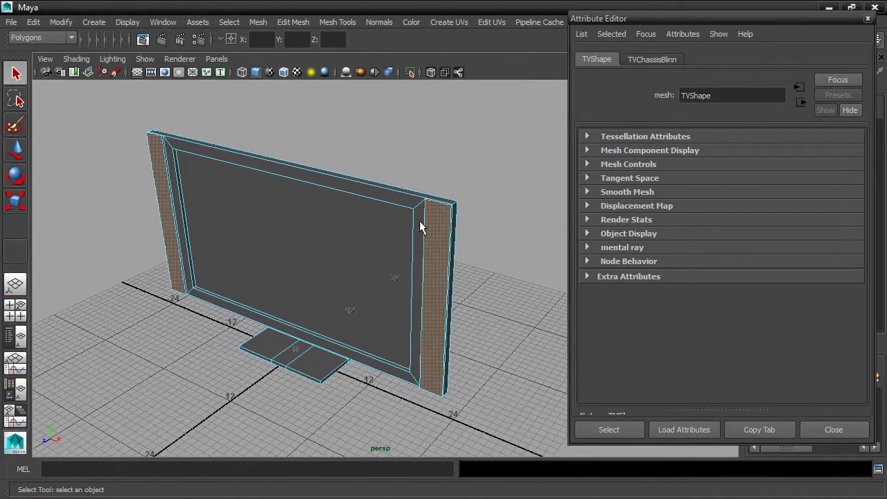
scroll(418, 219, "up", 2)
right_click_drag(455, 170, 502, 440)
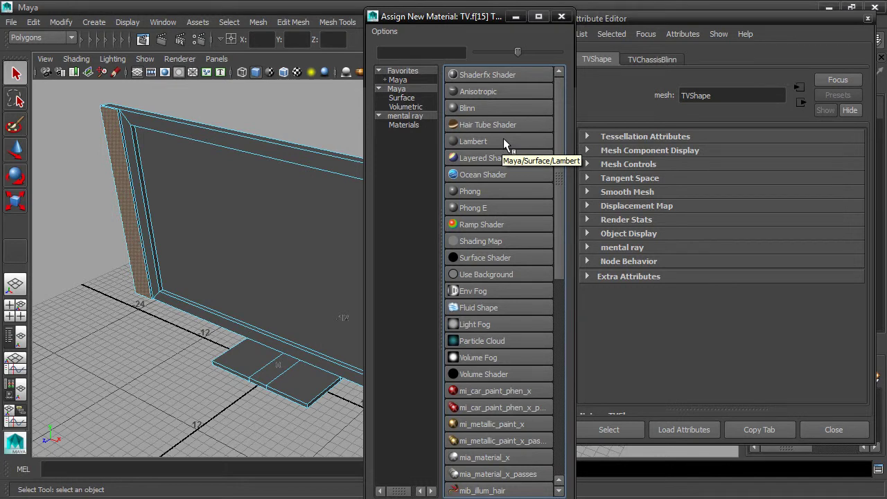
left_click(473, 141)
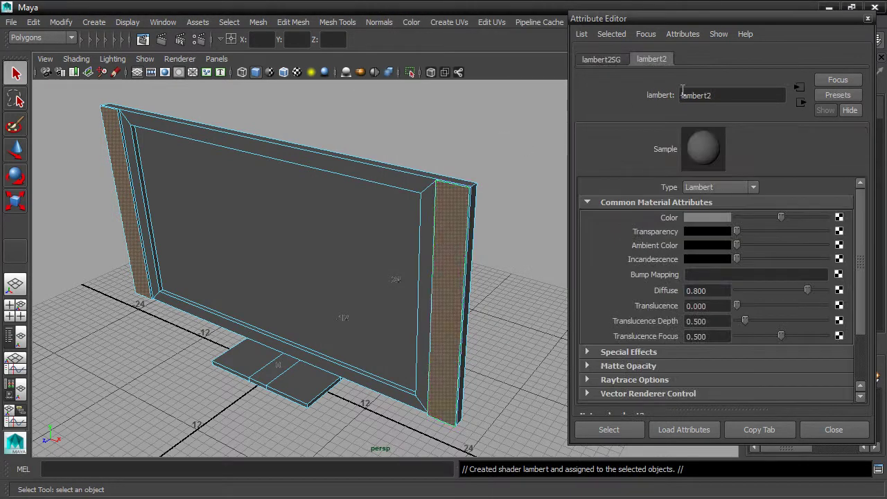
- Rename the new Lambert material as speakerLambert, darken its color to nearly black, and clear the face selection
left_click(721, 97)
key("BackSpace")
key("Home")
key("Delete")
type("speakerL")
key("Return")
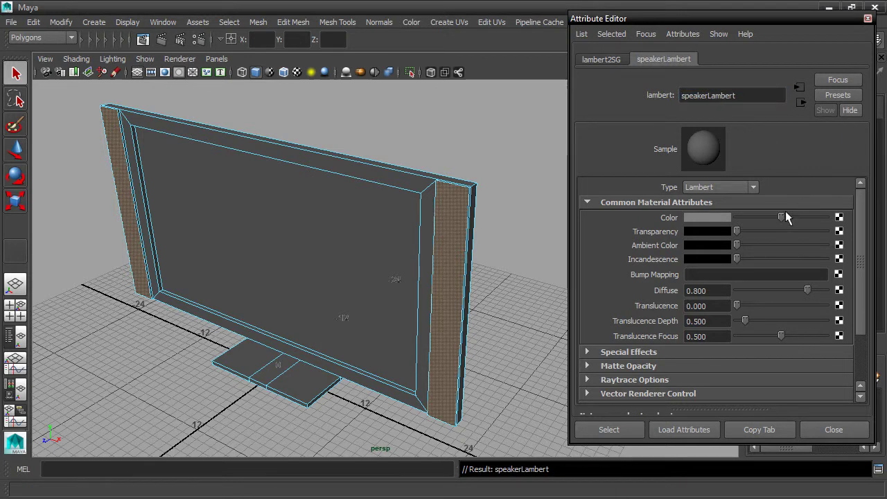
left_click_drag(780, 218, 747, 220)
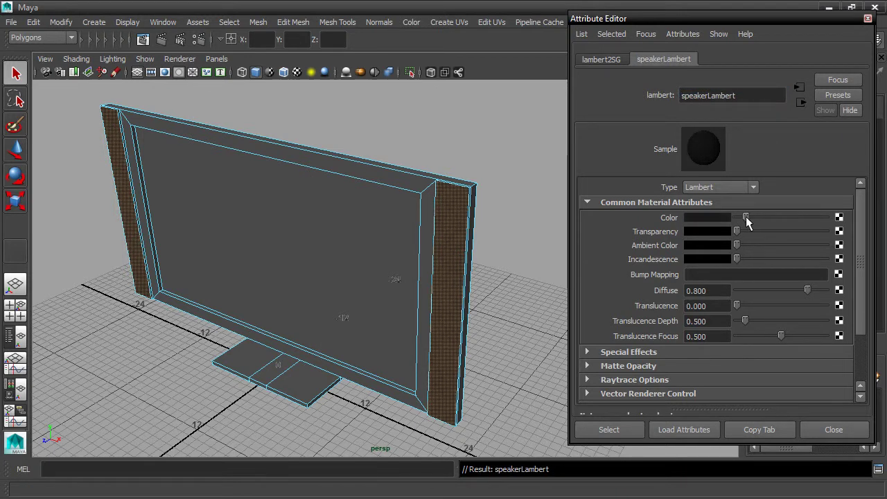
left_click(491, 278)
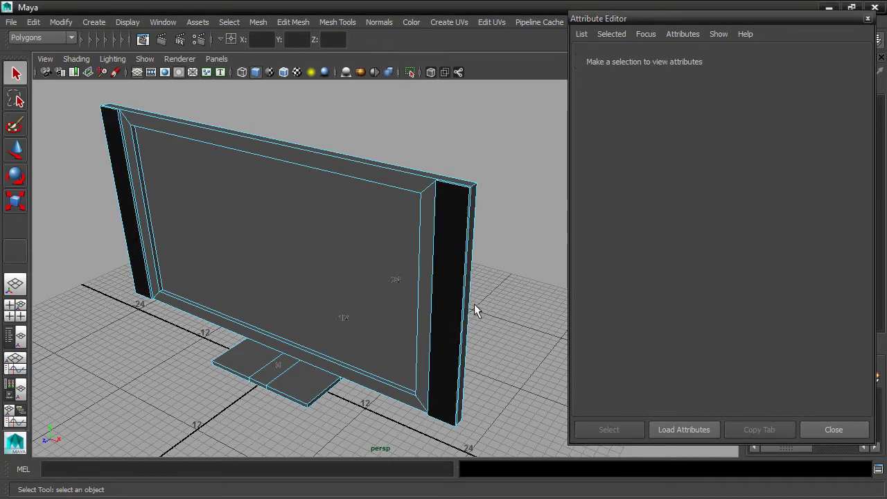
- Select the large inset screen face of the TV and assign it a new Blinn material
left_click_drag(459, 297, 421, 297, "alt")
left_click_drag(503, 251, 426, 270, "alt")
left_click_drag(495, 273, 423, 241, "alt")
left_click(422, 240)
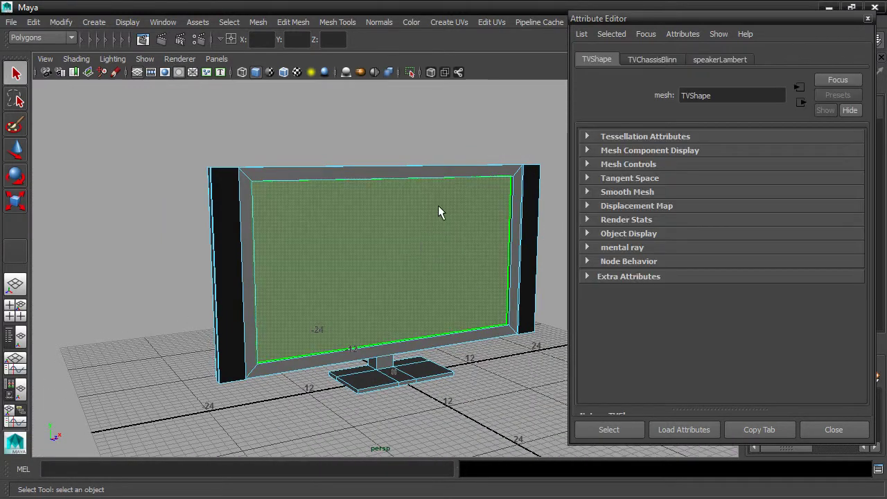
right_click_drag(438, 205, 455, 442)
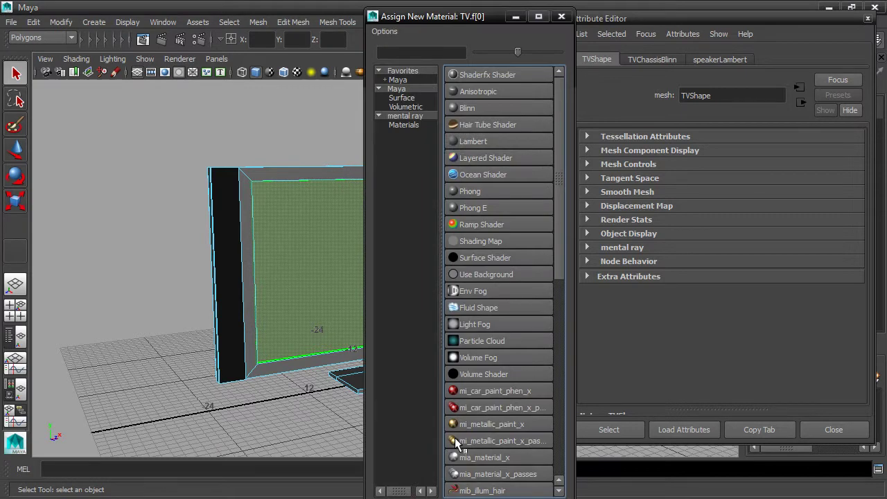
left_click(493, 105)
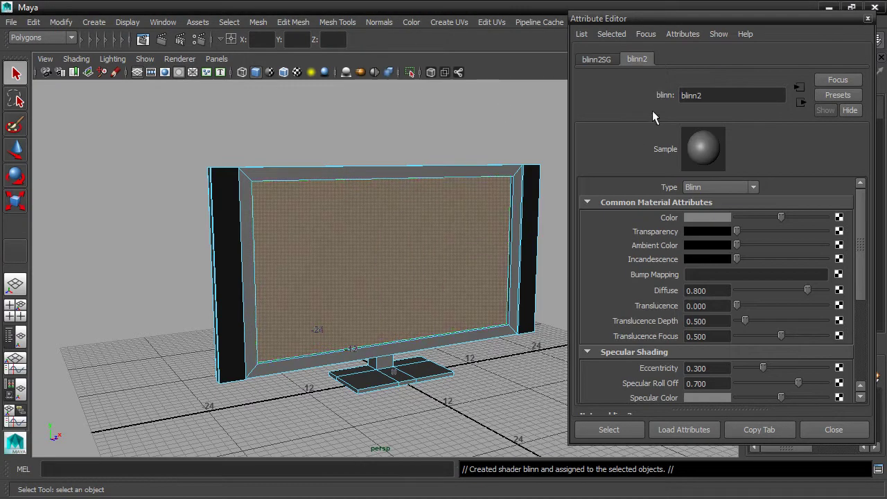
- Rename the screen face's Blinn material as TVScreenBlinn
left_click(712, 95)
key("BackSpace")
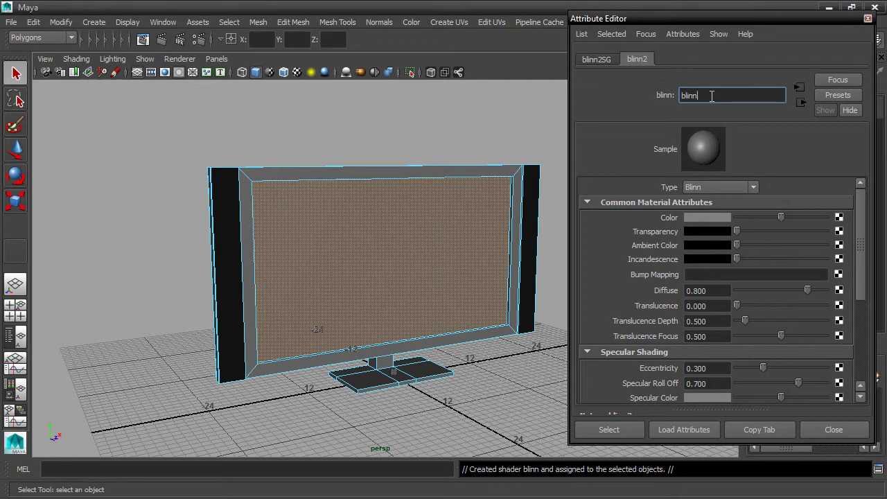
double_click(711, 95)
type("TVScreenBlinn")
key("Return")
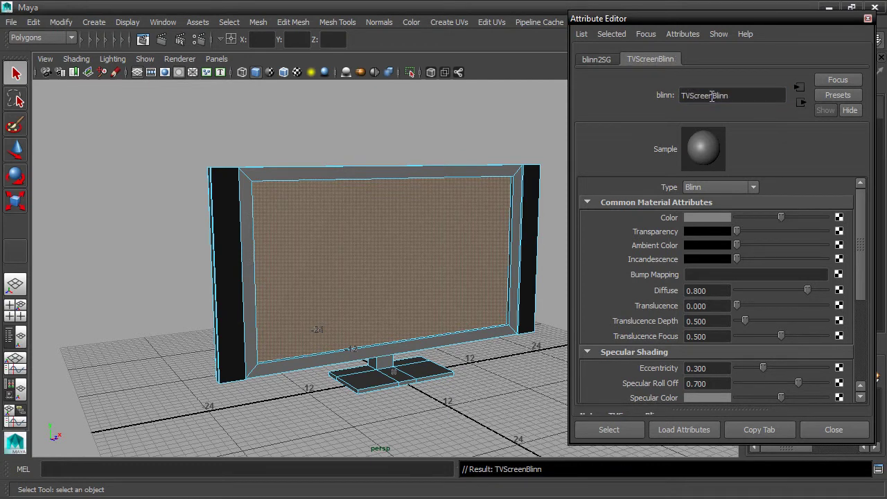
- Set the TVScreenBlinn color to black and review its specular shading attributes
left_click_drag(781, 218, 735, 220)
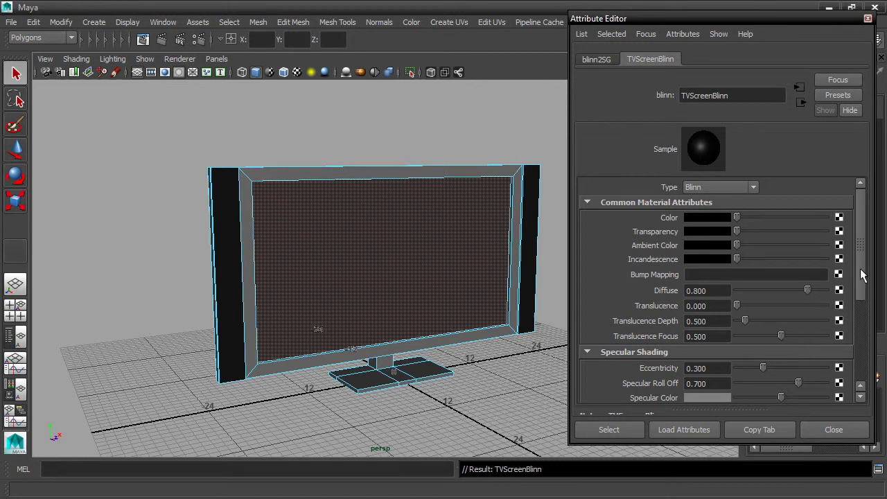
scroll(862, 297, "down", 3)
scroll(861, 305, "down", 1)
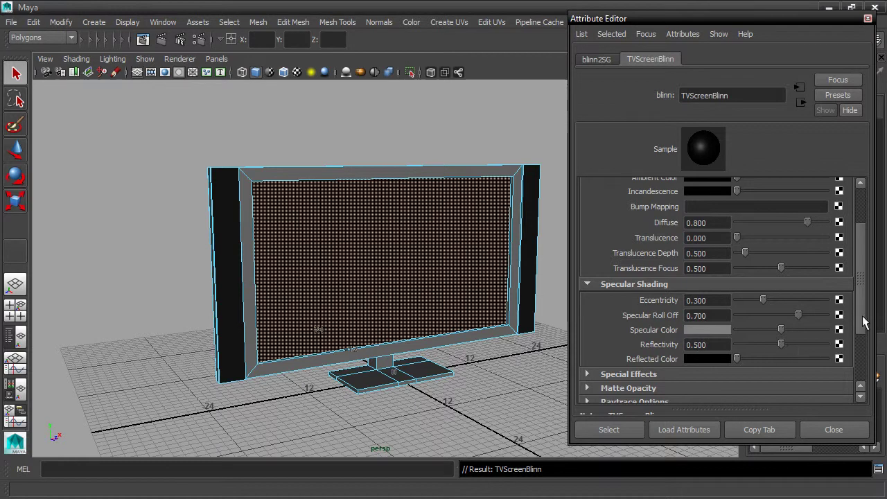
scroll(864, 312, "up", 2)
scroll(864, 311, "up", 3)
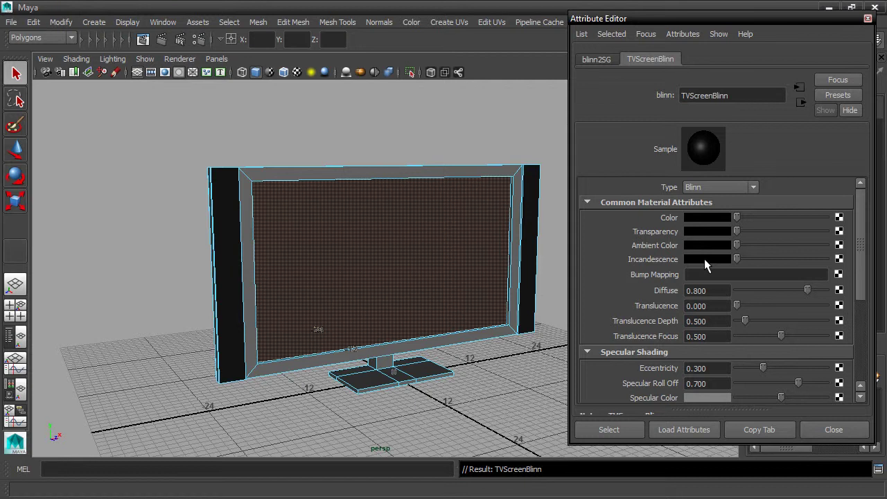
- Map a File texture to the incandescence of TVScreenBlinn
left_click(839, 259)
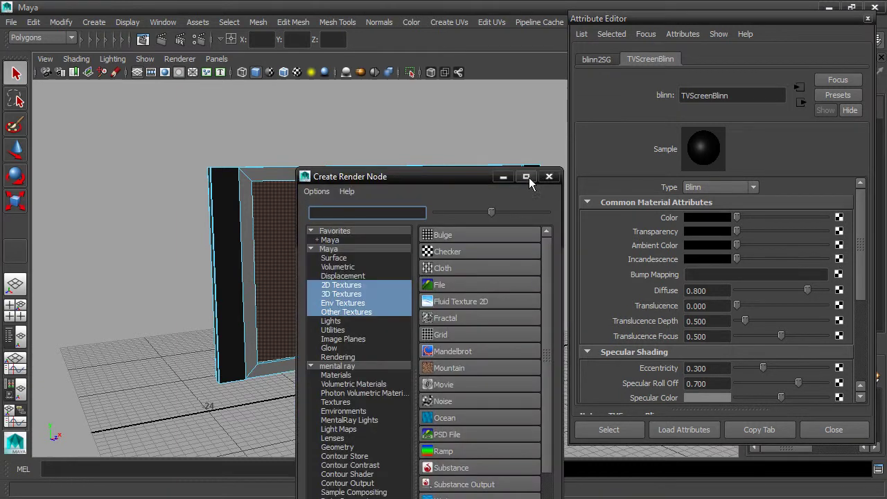
left_click_drag(428, 181, 445, 13)
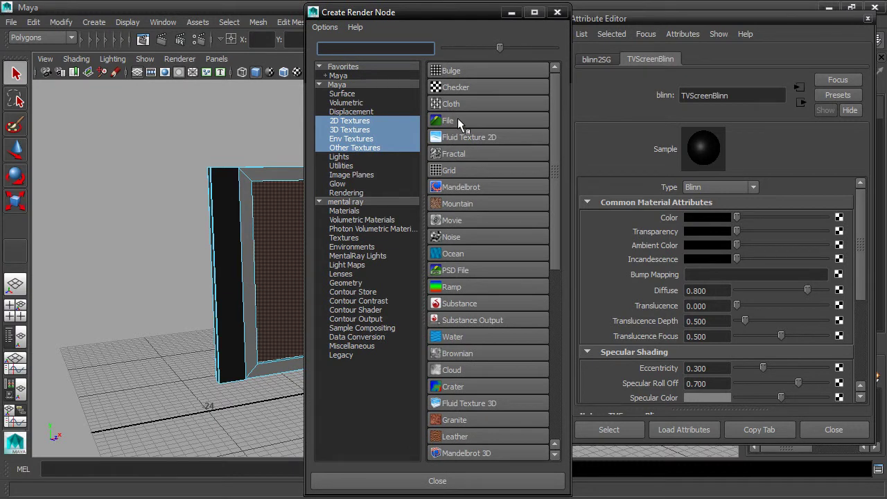
left_click(457, 120)
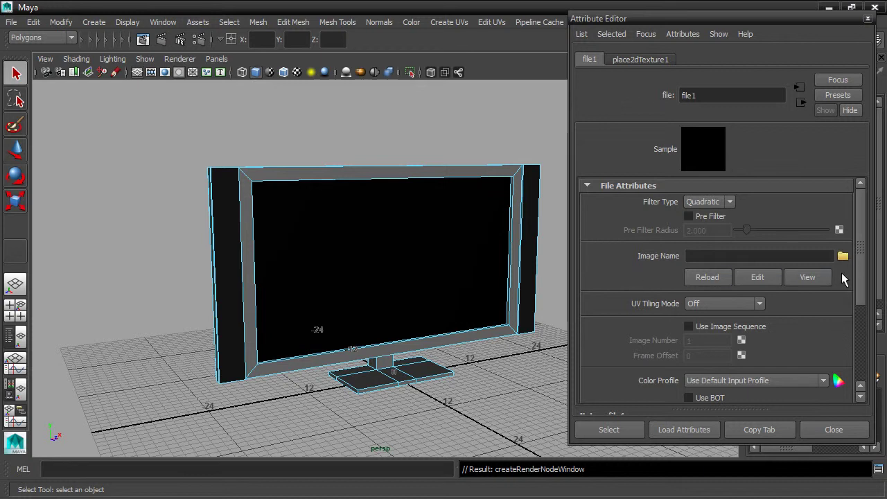
- Switch to Windows Explorer and place ducky_512x512.png from the desktop in the sourceimages folder of lowpoly_mayaProject
left_click_drag(817, 21, 823, 23)
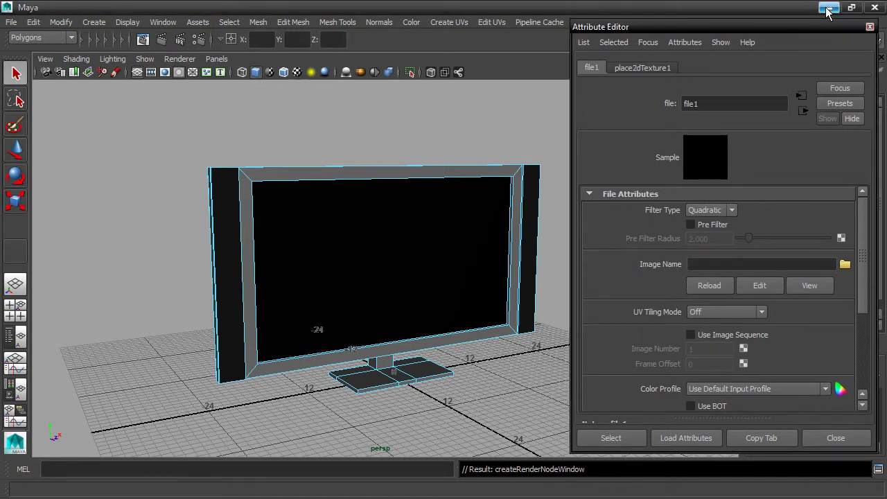
left_click(827, 8)
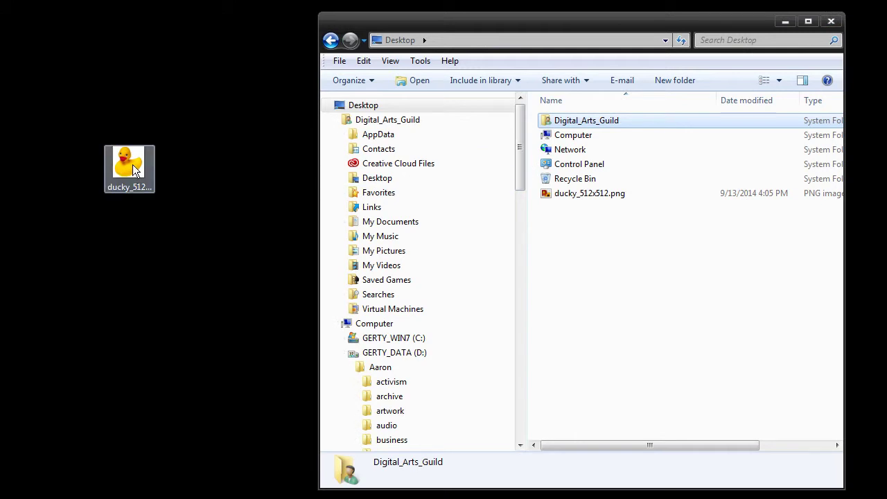
left_click(344, 221)
left_click(350, 294)
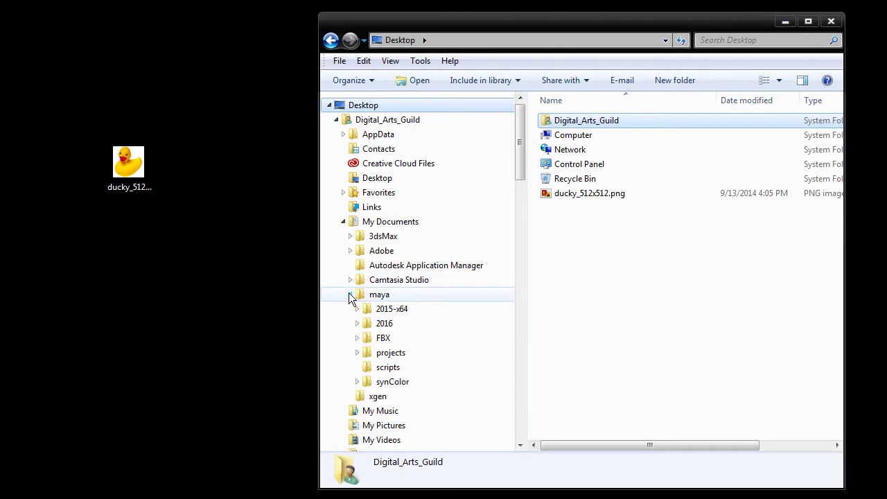
left_click(357, 352)
left_click(364, 381)
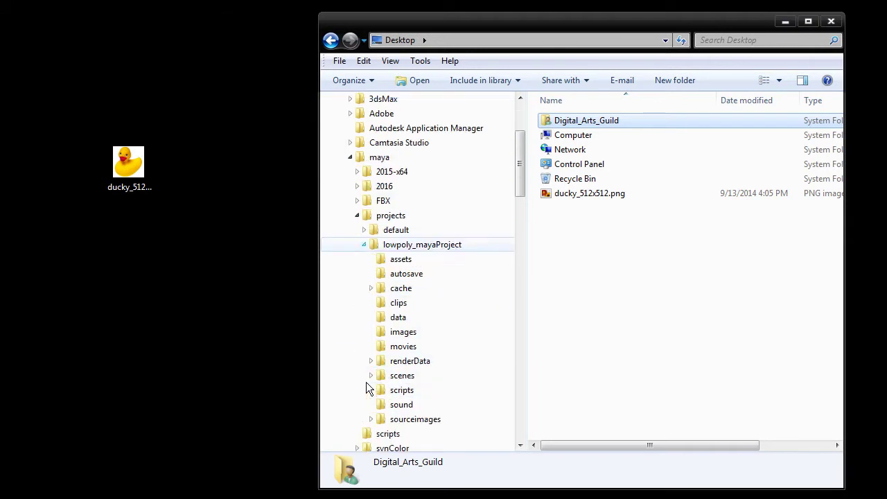
left_click(402, 419)
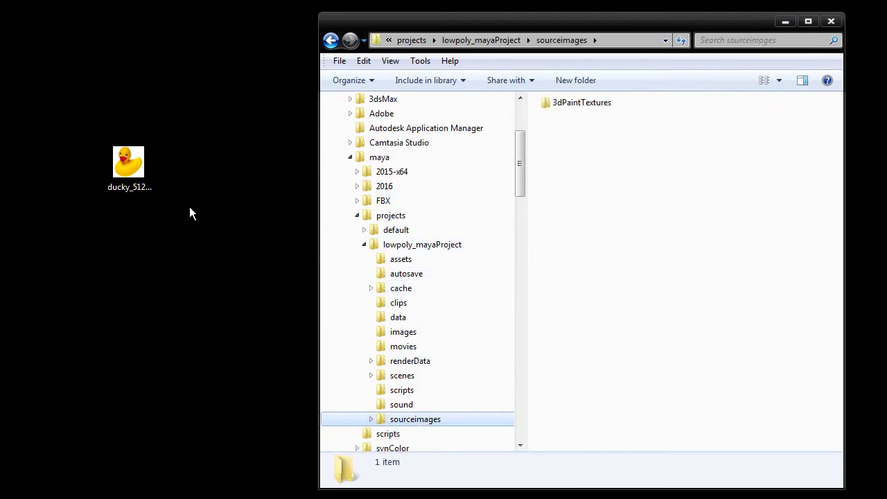
left_click_drag(115, 144, 620, 166)
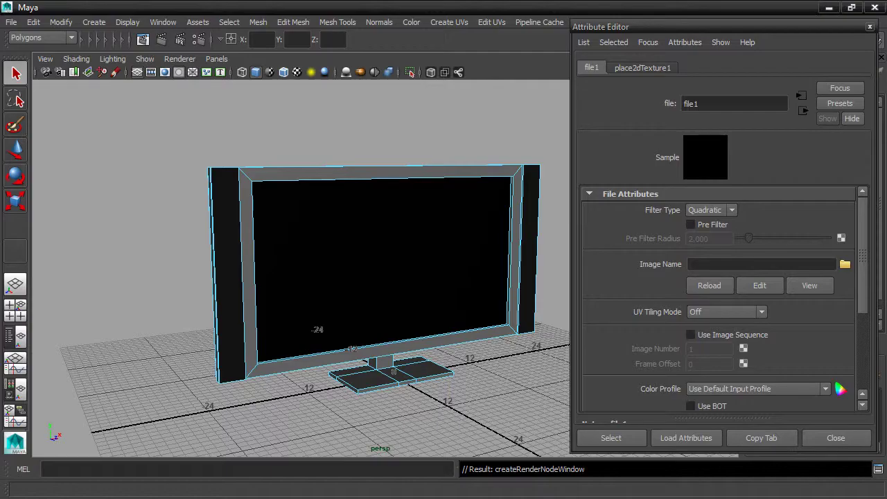
- Return to Maya and load ducky_512x512.png from sourceimages into the file texture on the incandescence of the screen face's TVScreenBlinn
left_click(484, 107)
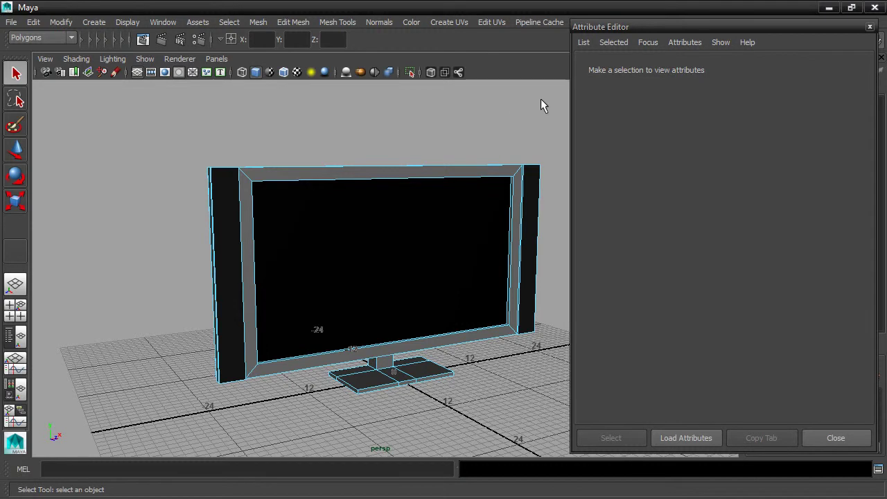
left_click(431, 194)
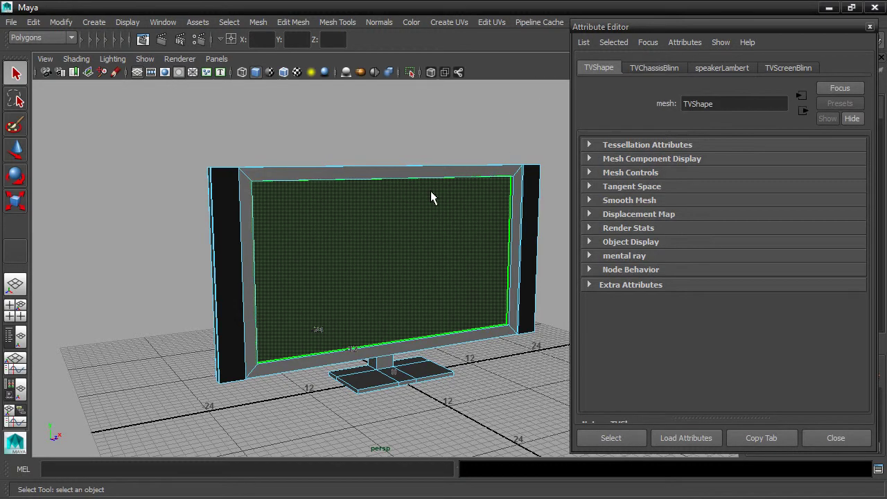
left_click(796, 68)
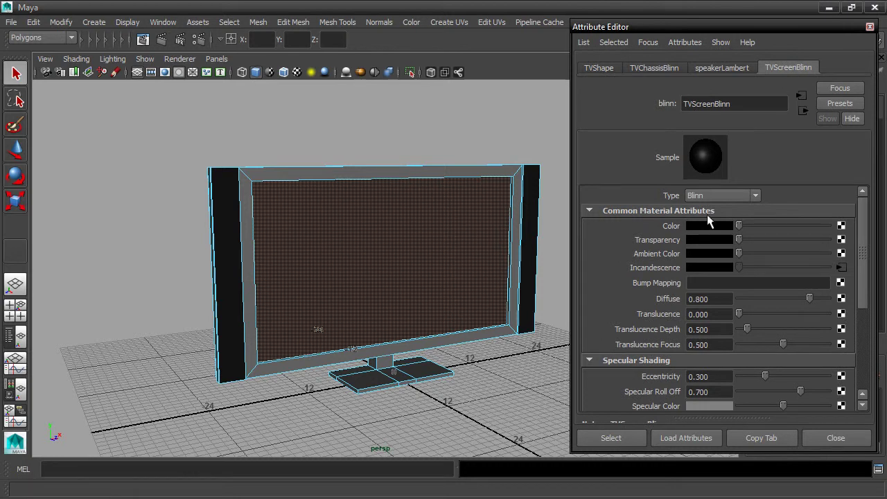
left_click(840, 267)
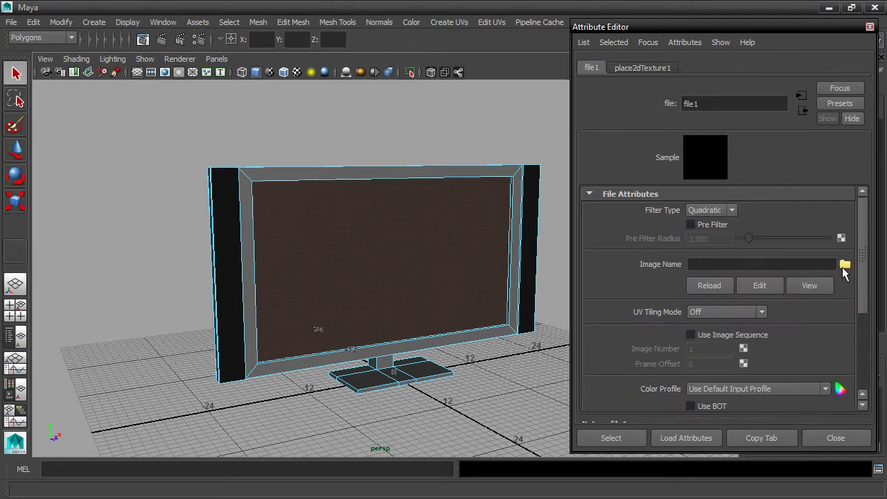
left_click(844, 267)
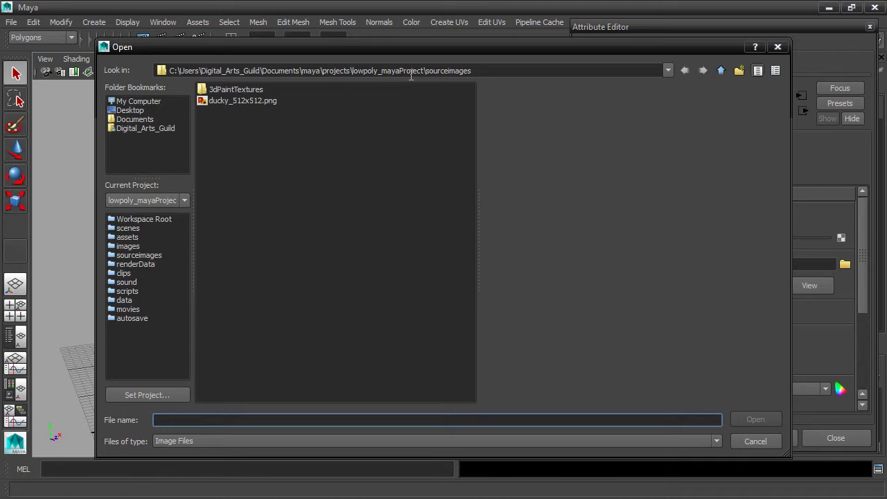
left_click(211, 104)
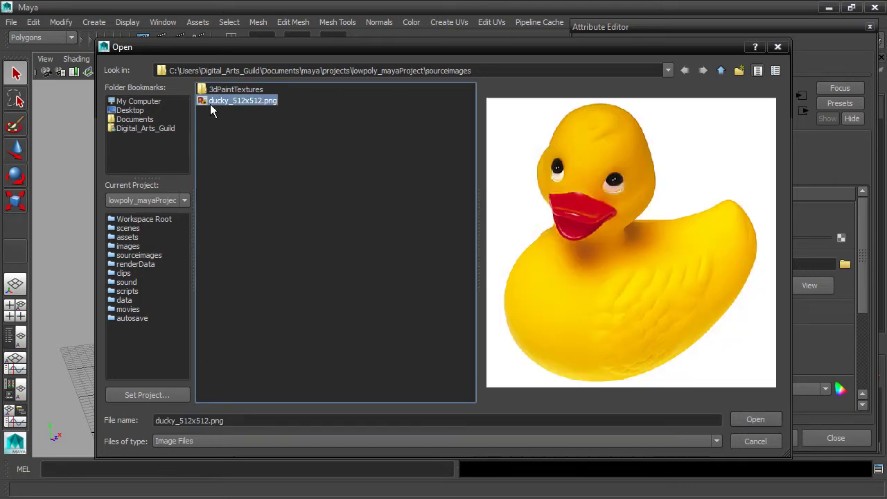
left_click(755, 419)
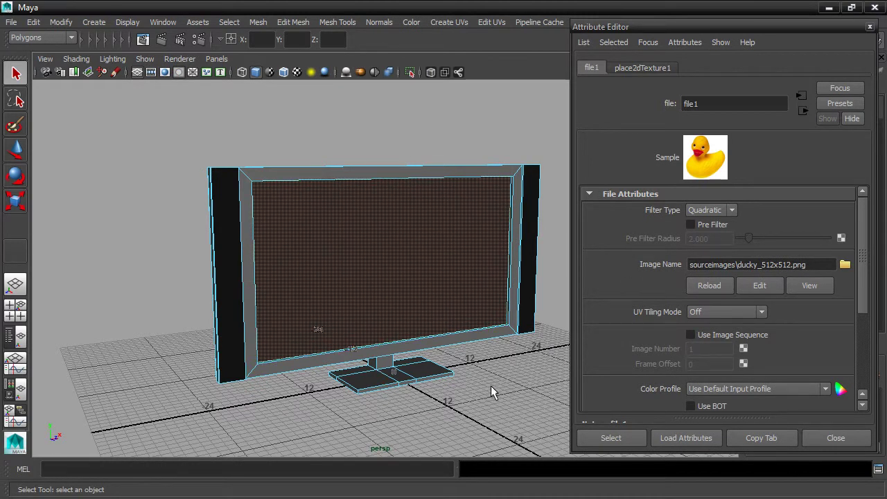
- Show textures in the perspective view, close the Attribute Editor and inspect the duck image on the TV screen
left_click(326, 127)
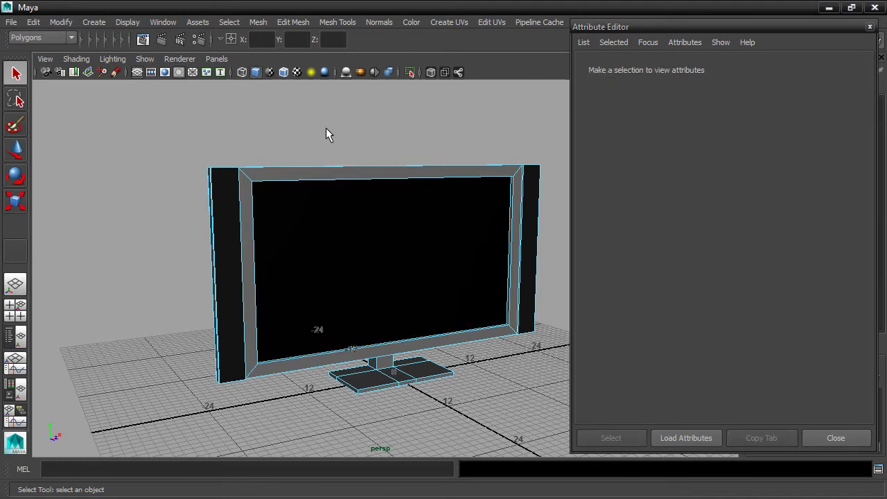
key("6")
mouse_move(378, 126)
left_mouse_down("alt")
mouse_move(208, 141)
mouse_move(382, 137)
left_mouse_up("alt")
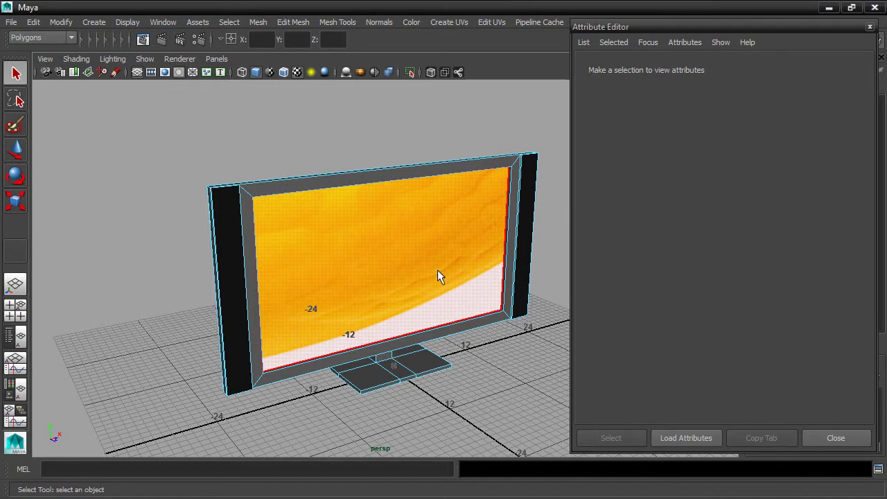
left_click(869, 27)
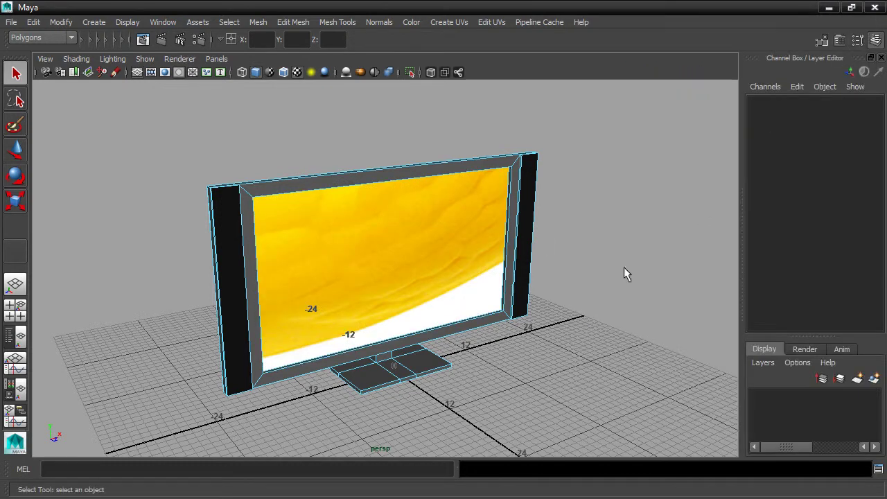
left_click_drag(388, 254, 365, 259, "alt")
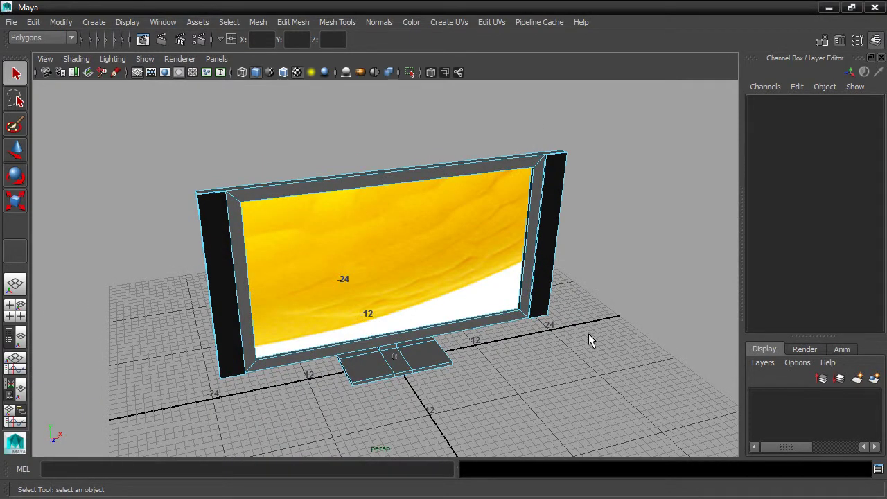
left_click_drag(418, 273, 570, 367, "alt")
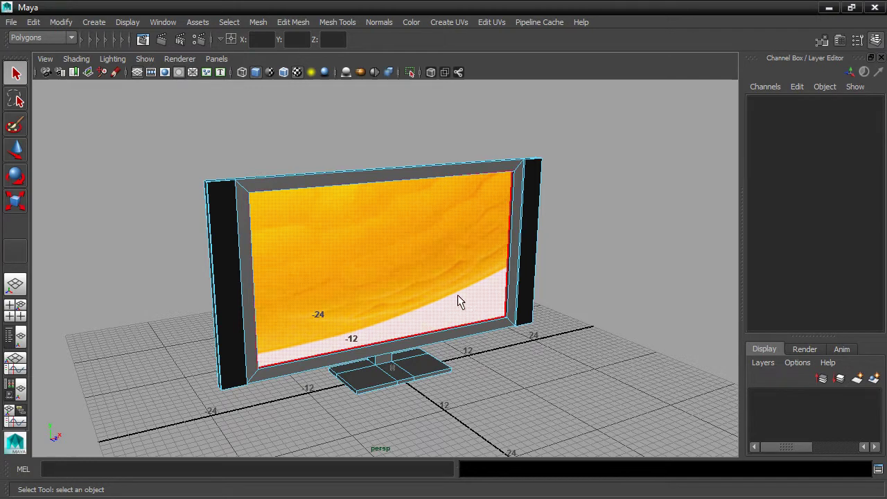
- Select the whole TV in object mode and show its UV layout in the UV Texture Editor beside the model
right_click_drag(468, 300, 519, 155)
left_click(483, 177)
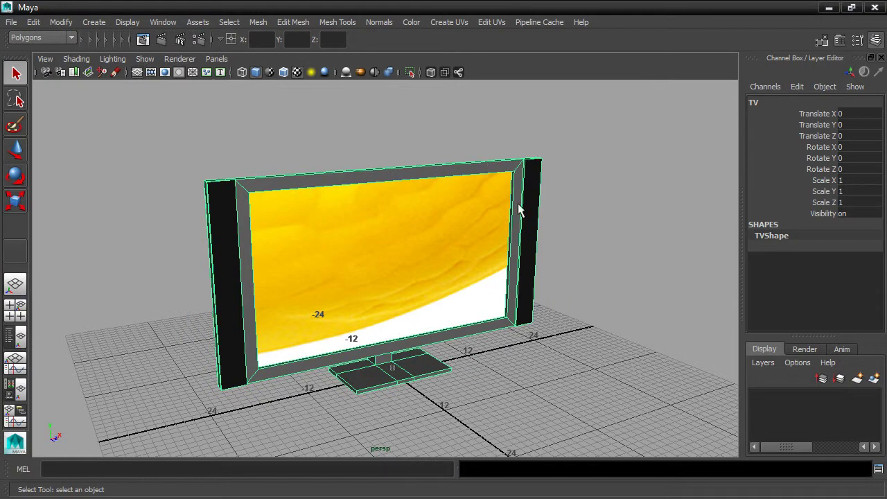
left_click(492, 22)
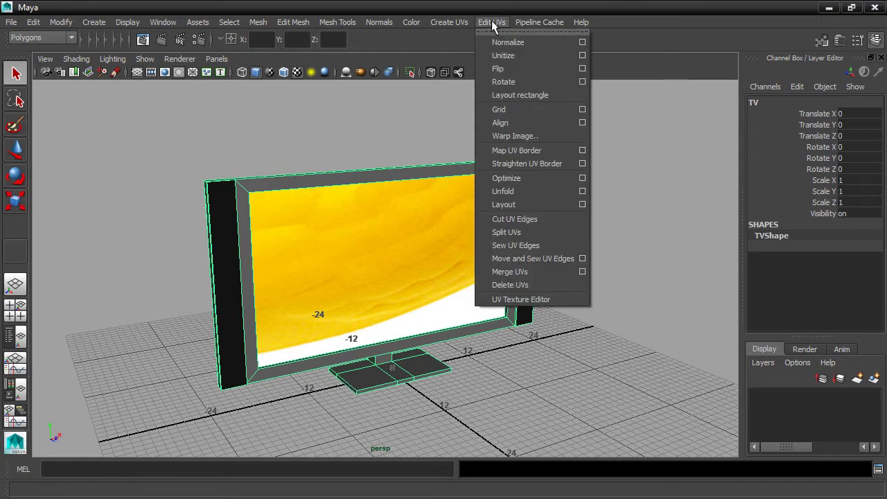
left_click(525, 300)
key("f")
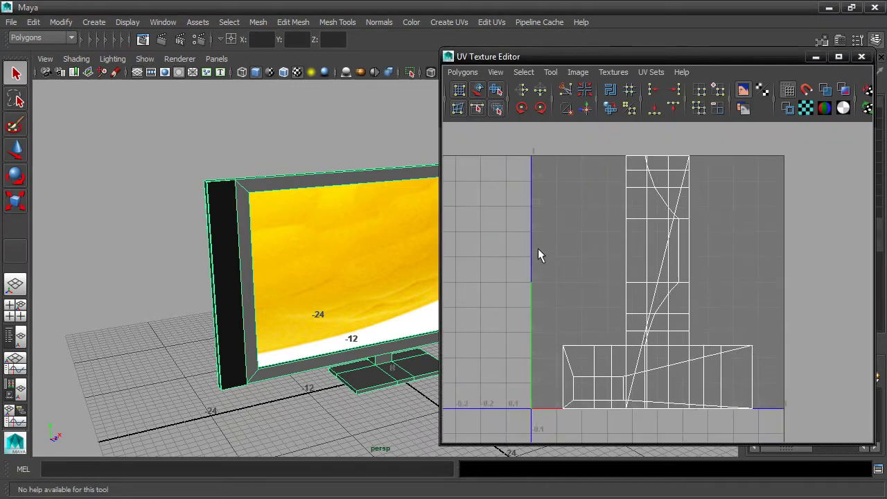
left_click_drag(408, 250, 259, 250, "alt")
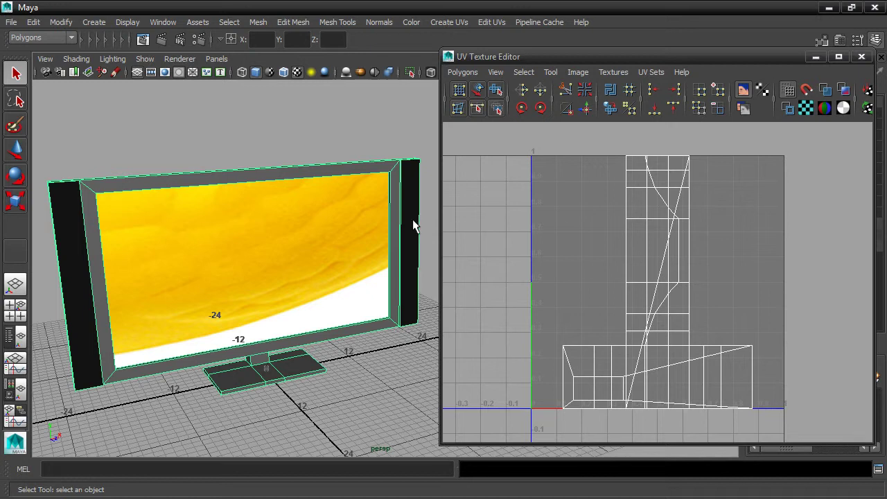
- Apply Automatic Mapping to the whole TV's UVs and close the UV Texture Editor
left_click(435, 22)
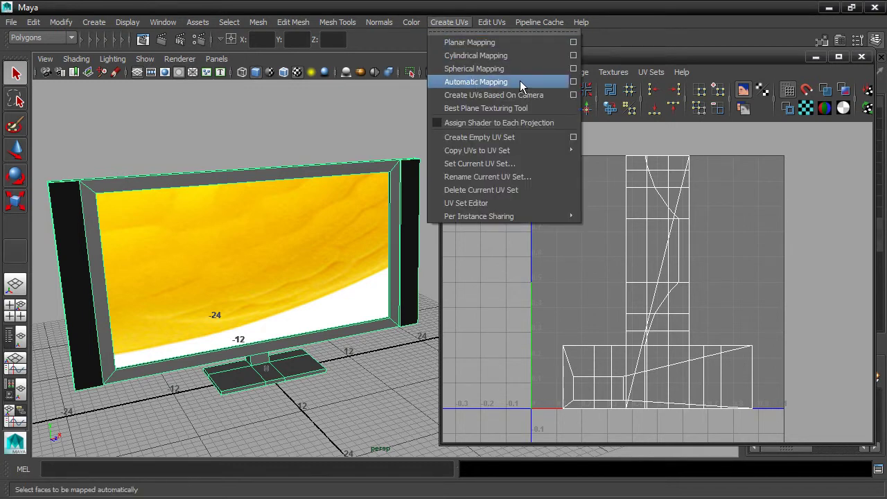
left_click(478, 82)
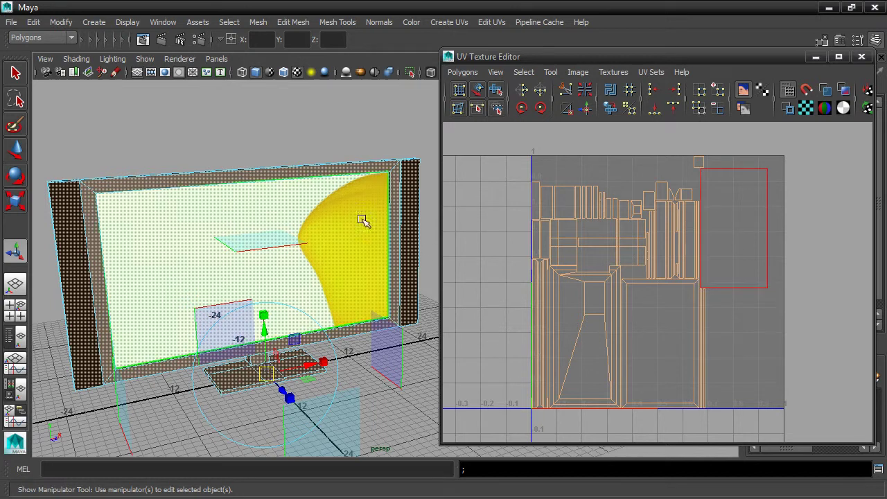
left_click(861, 56)
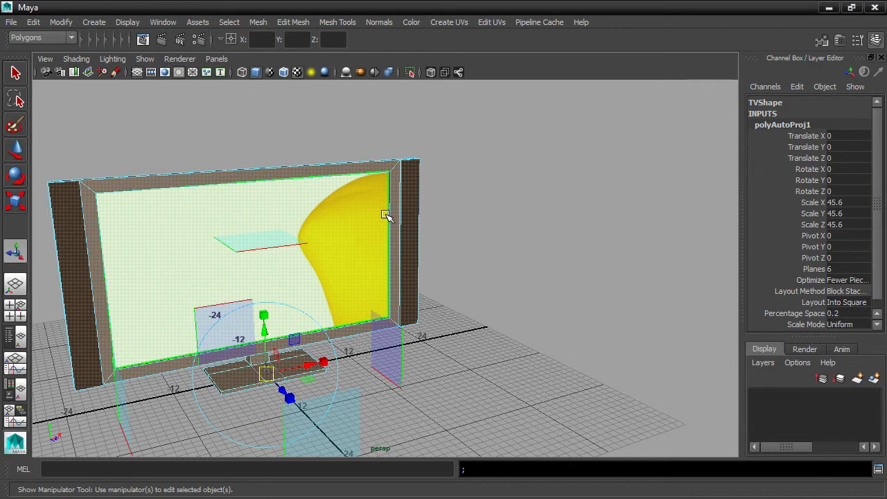
- Select only the TV's screen face and check the selection in wireframe, shaded and textured display
left_click(364, 218)
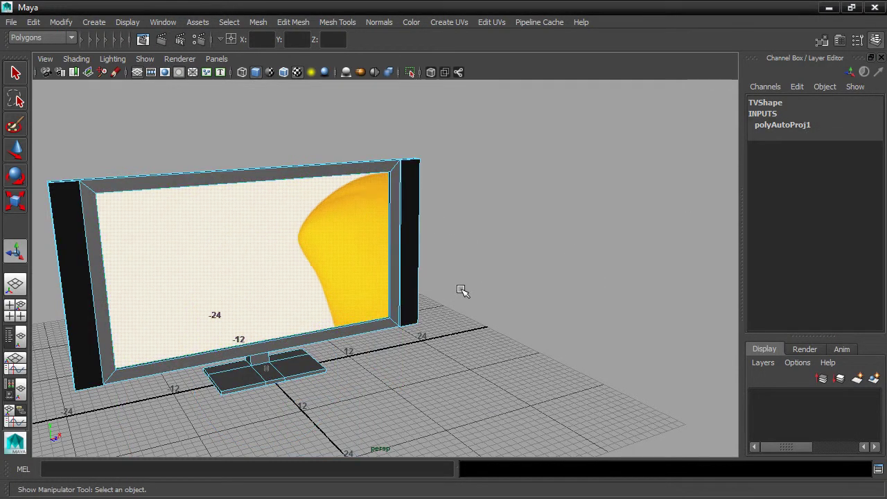
left_click_drag(459, 279, 485, 282, "alt")
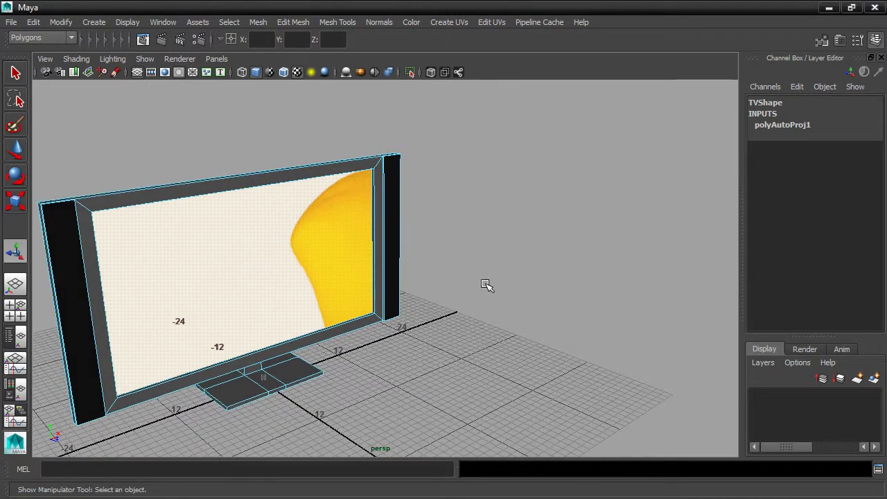
key("4")
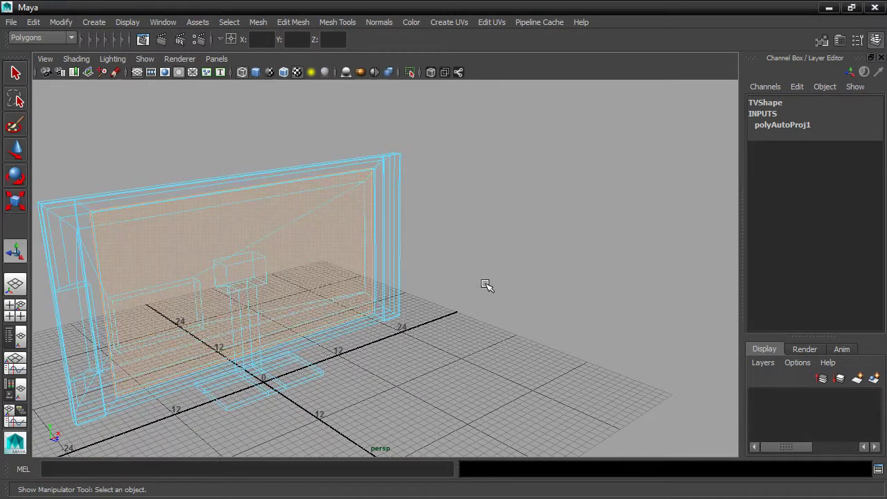
mouse_move(485, 317)
left_mouse_down("alt")
mouse_move(604, 305)
mouse_move(507, 311)
mouse_move(451, 228)
mouse_move(443, 309)
mouse_move(513, 312)
mouse_move(469, 321)
left_mouse_up("alt")
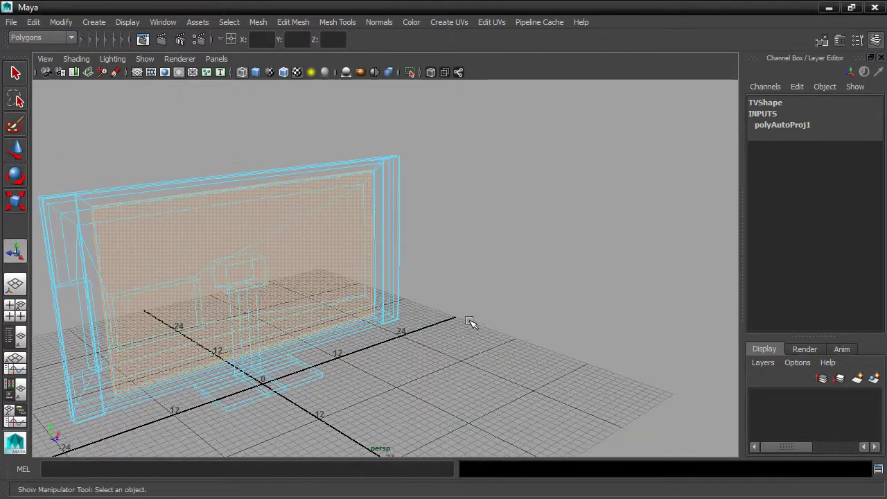
key("5")
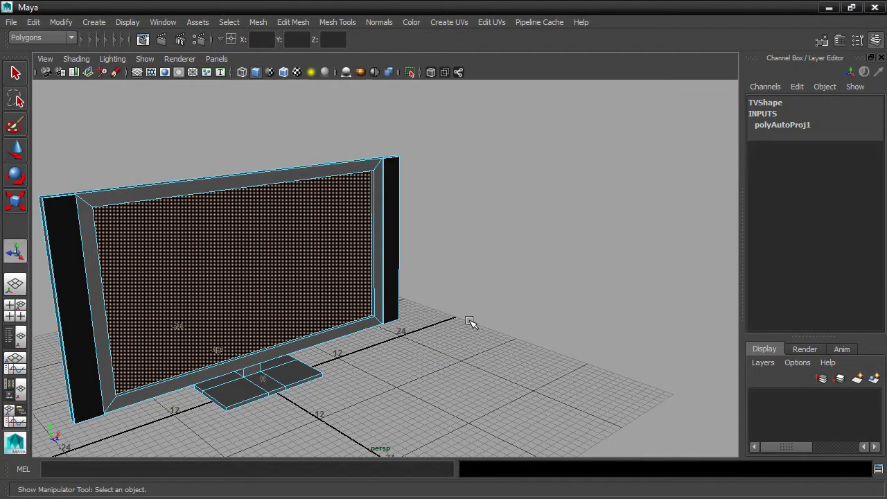
key("6")
left_click_drag(469, 317, 556, 296, "alt")
left_click_drag(575, 259, 556, 260, "alt")
scroll(556, 260, "up", 3)
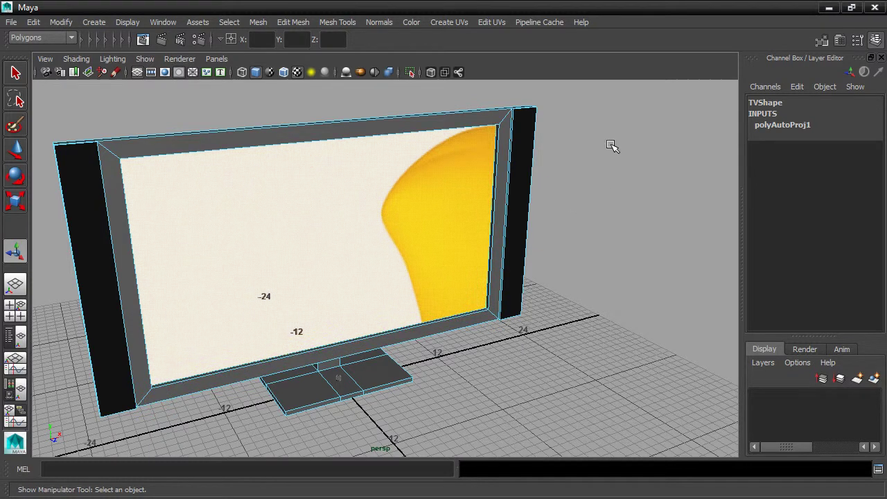
- Apply Planar Mapping to the selected screen face, fitted to the bounding box and projected from the Z axis
left_click(457, 23)
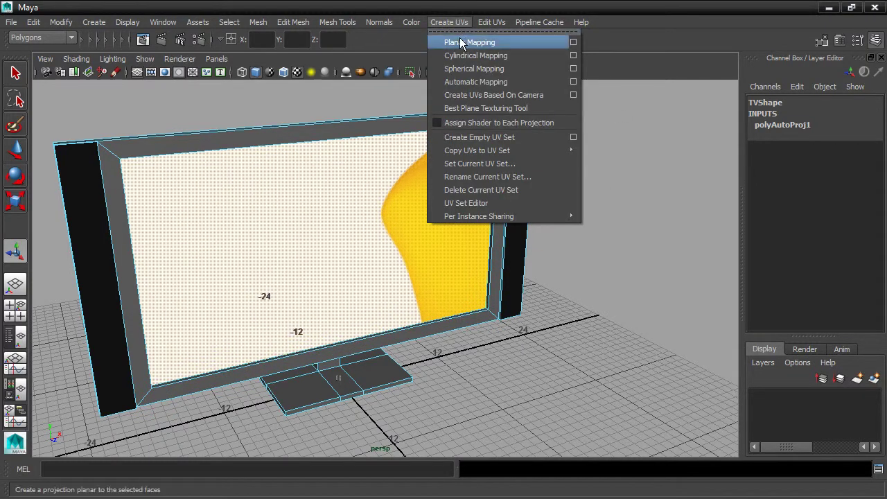
left_click(572, 46)
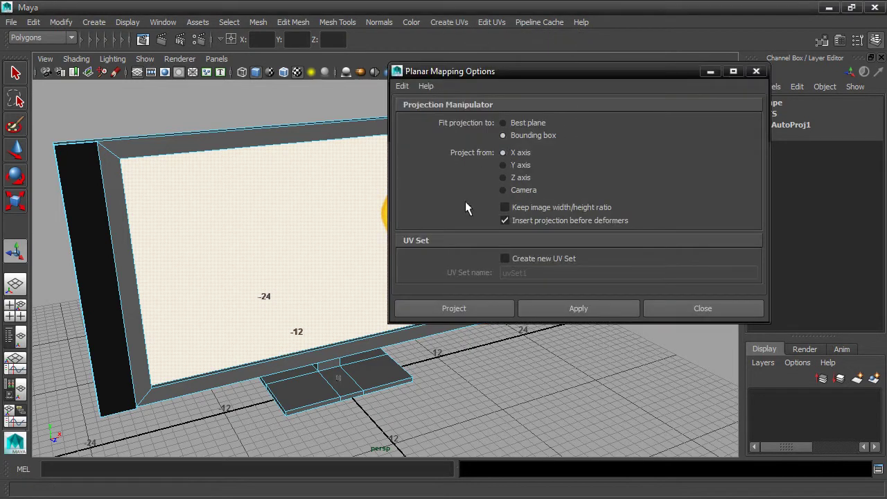
left_click_drag(487, 76, 541, 62)
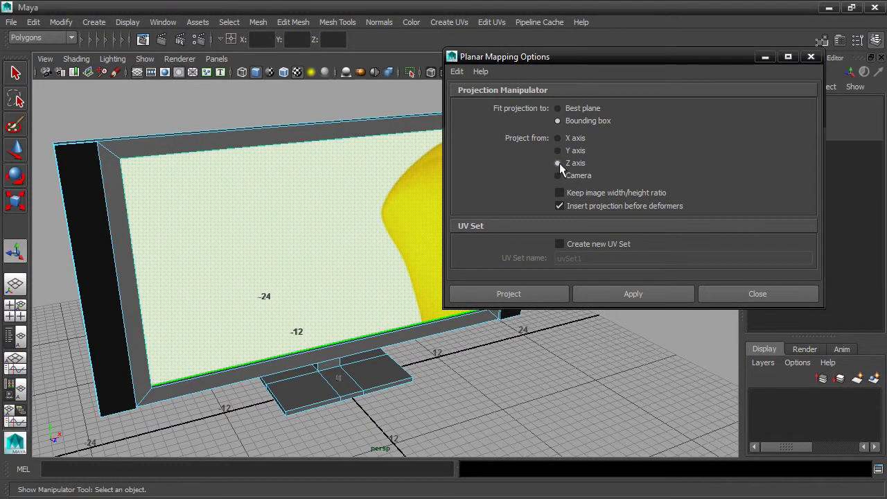
left_click(536, 293)
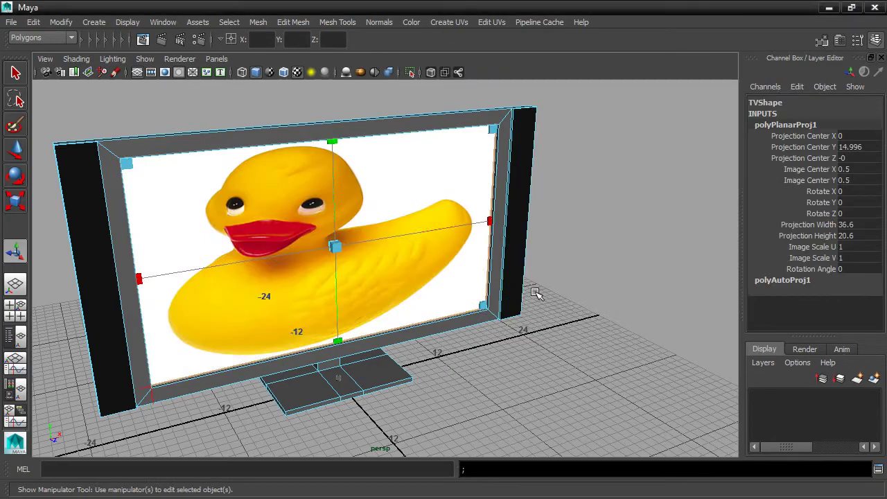
- Narrow the screen's planar projection to a width of about 19.9 and clear the face selection
left_click_drag(498, 387, 531, 332, "alt")
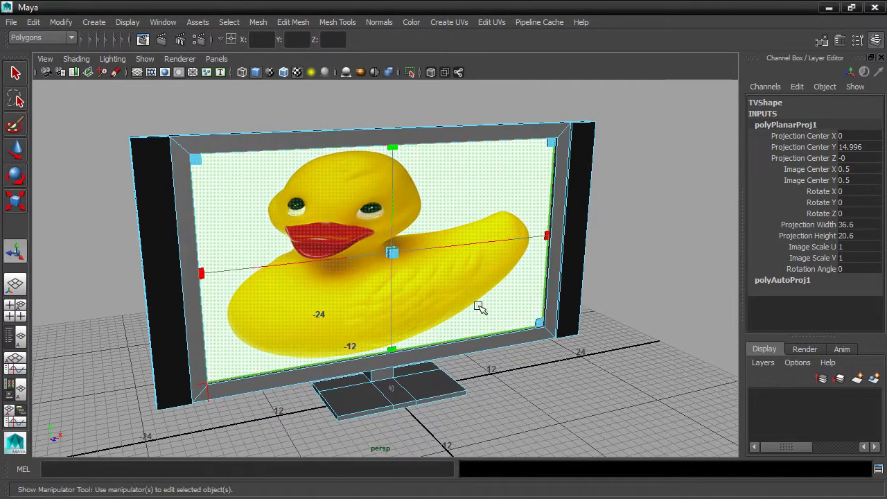
left_click_drag(200, 273, 283, 260)
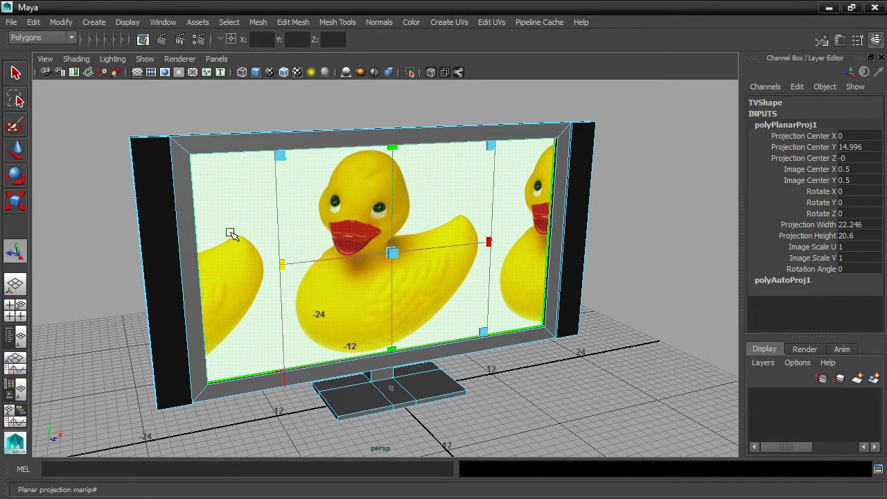
mouse_move(282, 264)
left_mouse_down()
mouse_move(320, 261)
mouse_move(297, 261)
left_mouse_up()
left_click(86, 102)
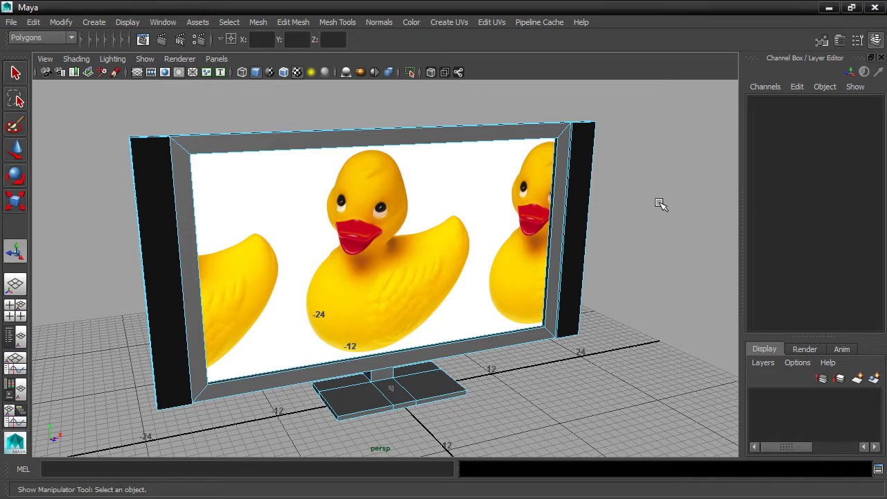
- Reselect the screen face, bring back the polyPlanarProj1 manipulator and widen the projection to about 22.5
left_click(490, 177)
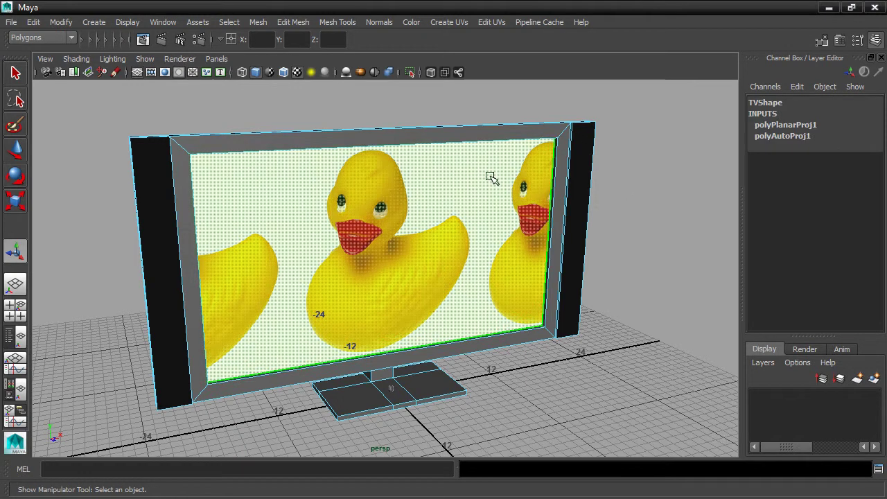
left_click(789, 127)
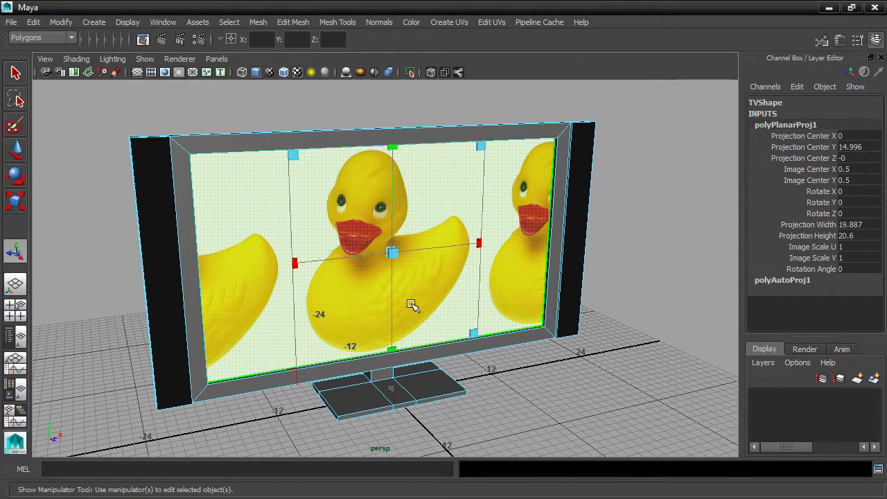
left_click(17, 251)
left_click_drag(294, 264, 284, 269)
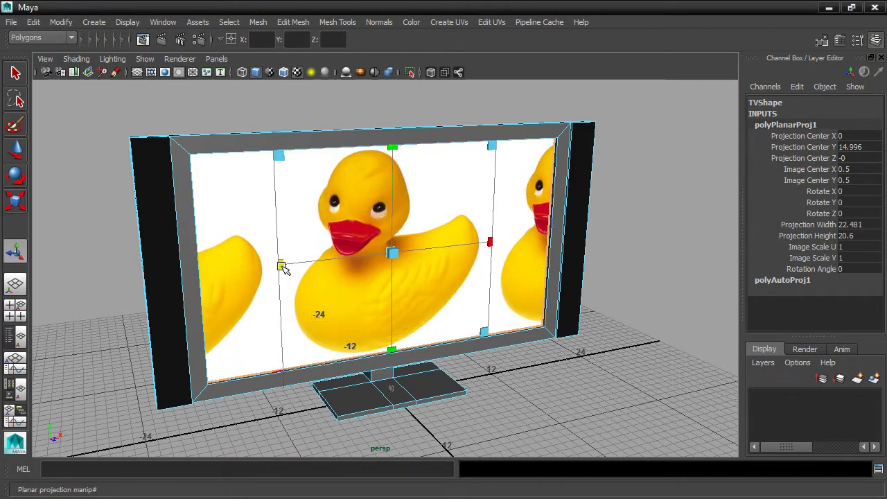
- Display the shelf and use its Show Manipulator tool to narrow the planar projection to a width of about 21.9
left_click(15, 74)
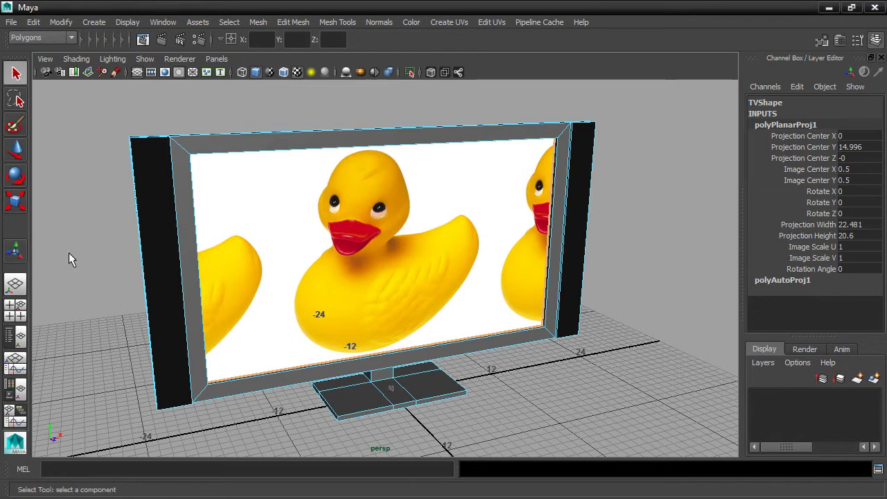
left_click(128, 22)
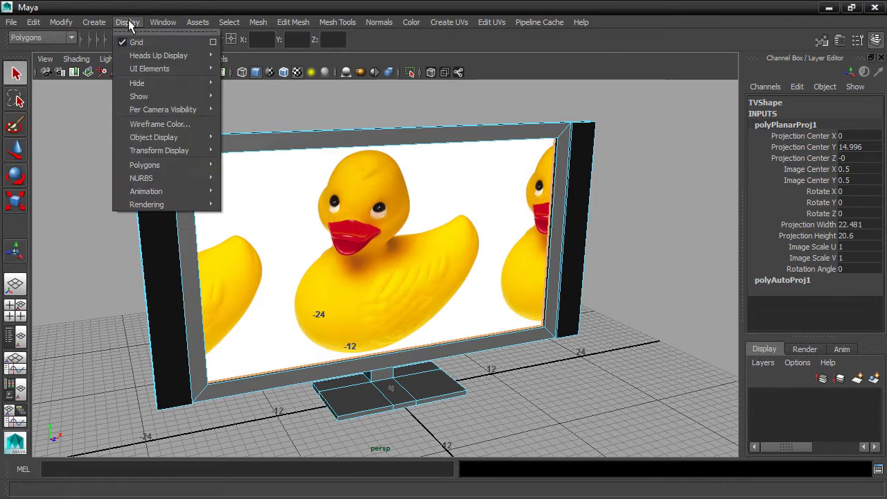
mouse_move(142, 68)
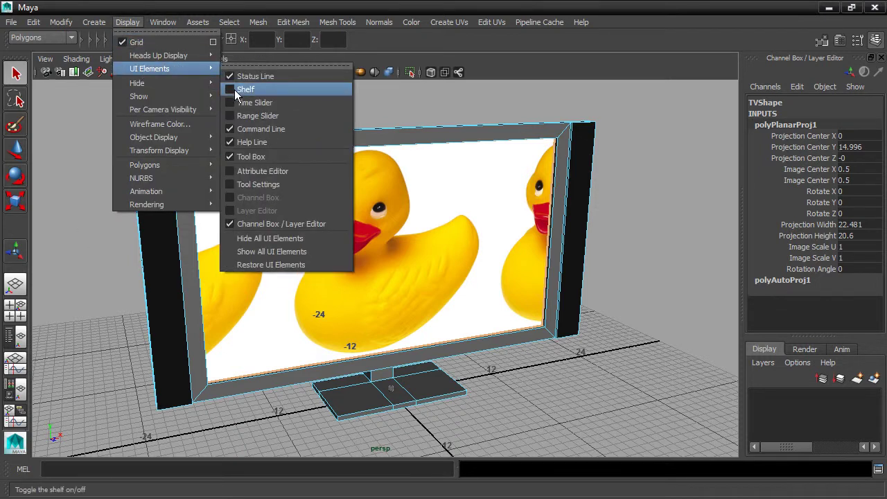
left_click(239, 89)
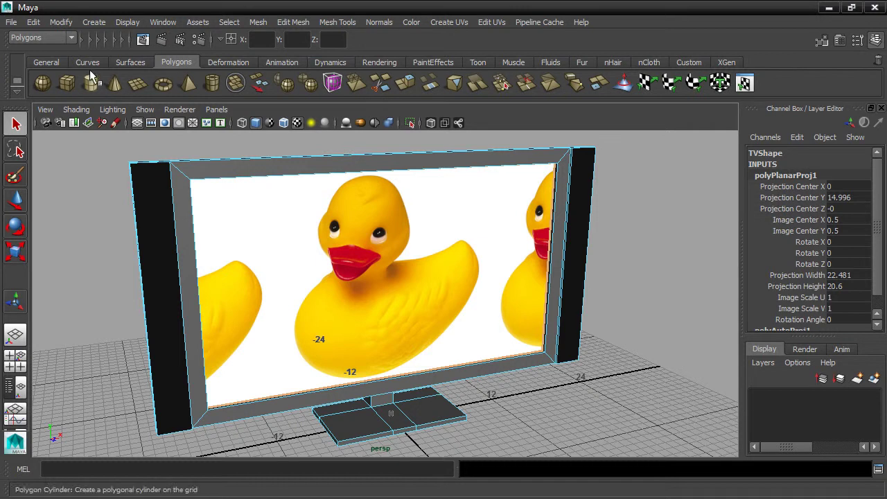
left_click(54, 61)
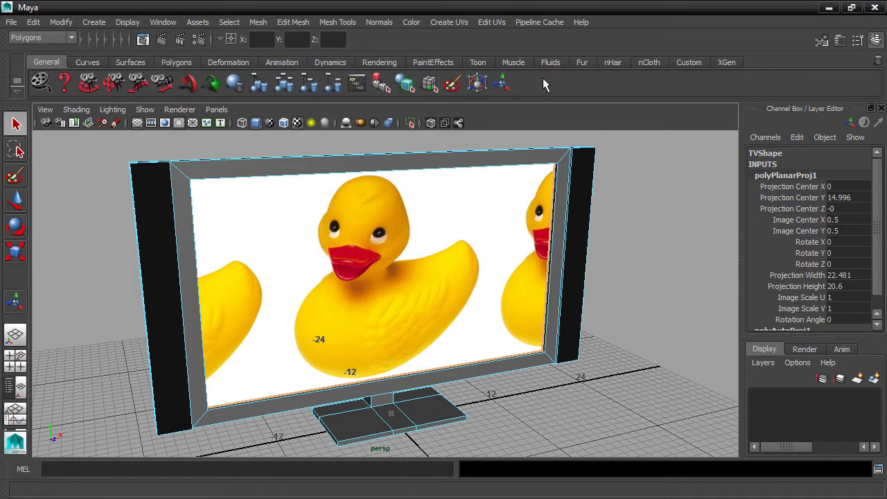
left_click(504, 82)
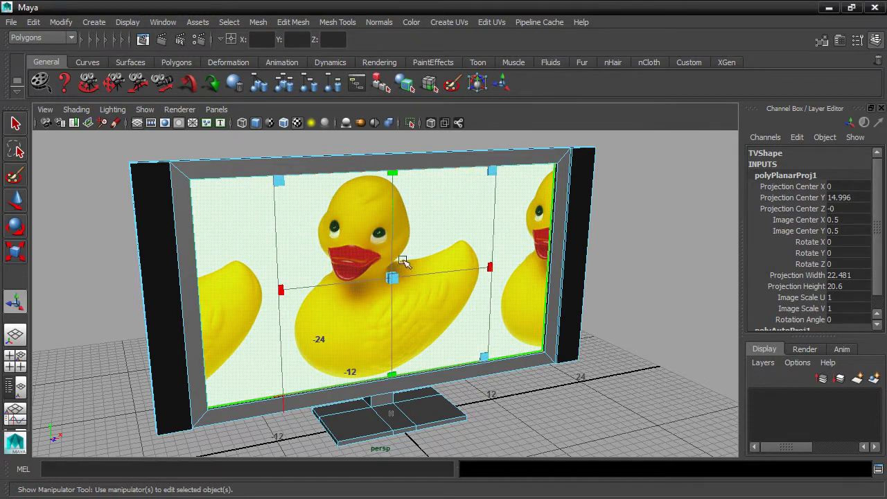
mouse_move(277, 291)
left_mouse_down()
mouse_move(295, 288)
mouse_move(238, 291)
mouse_move(283, 286)
left_mouse_up()
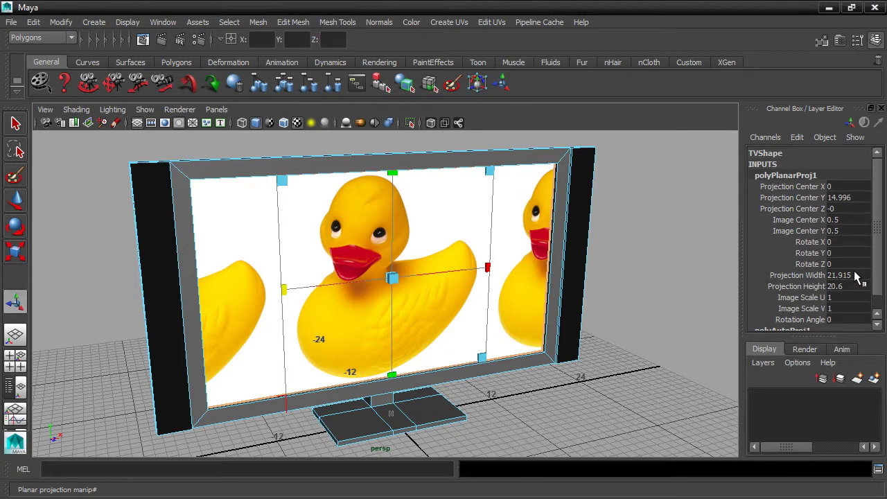
- Set both the Projection Width and Projection Height of polyPlanarProj1 to 18
left_click_drag(859, 277, 856, 285)
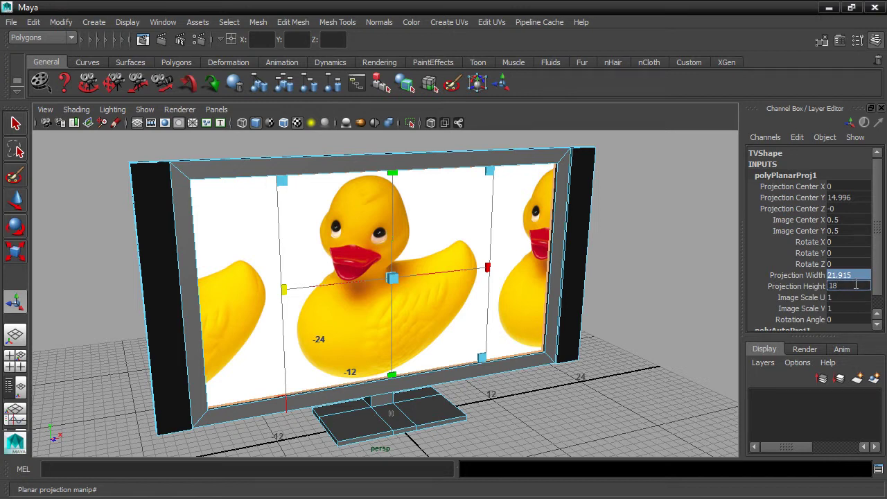
type("18")
key("Return")
mouse_move(625, 316)
left_mouse_down("alt")
mouse_move(530, 312)
mouse_move(621, 316)
left_mouse_up("alt")
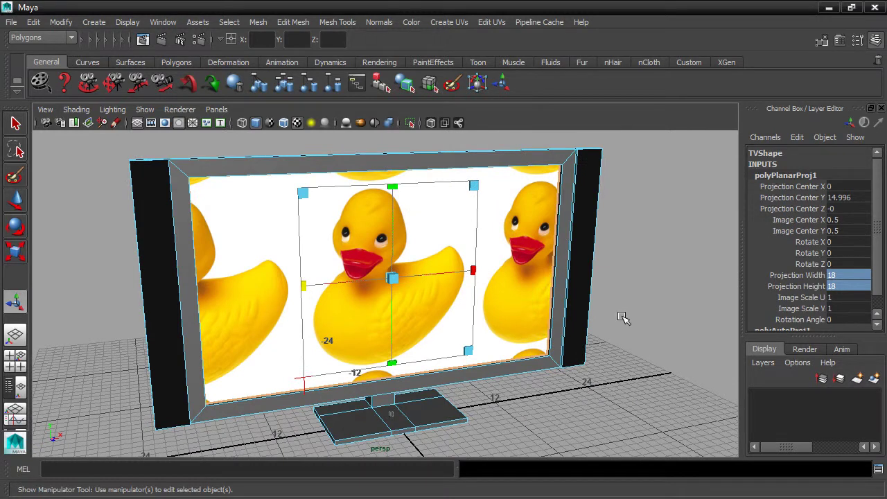
- Reposition the planar projection on the screen with Projection Center X at 0 and Projection Center Y at about 15.5
mouse_move(392, 278)
left_mouse_down()
mouse_move(319, 288)
mouse_move(408, 214)
mouse_move(372, 291)
mouse_move(412, 250)
mouse_move(400, 312)
mouse_move(348, 311)
mouse_move(380, 279)
left_mouse_up()
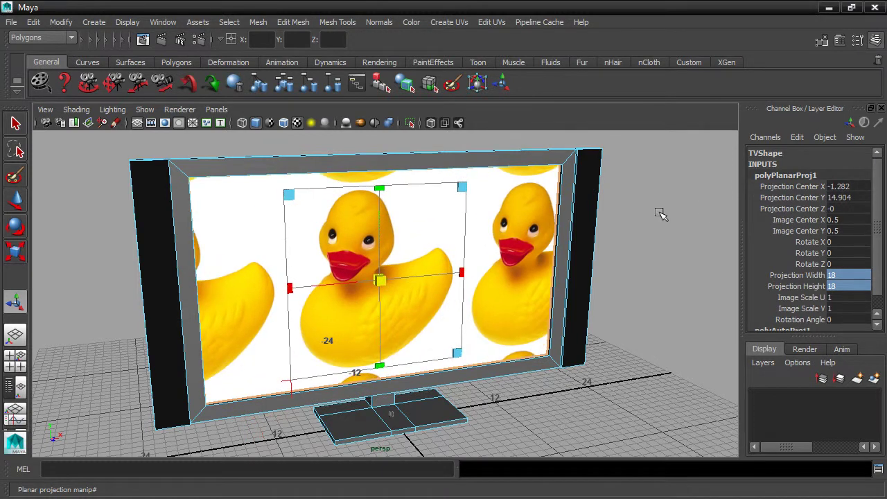
left_click_drag(848, 186, 850, 196)
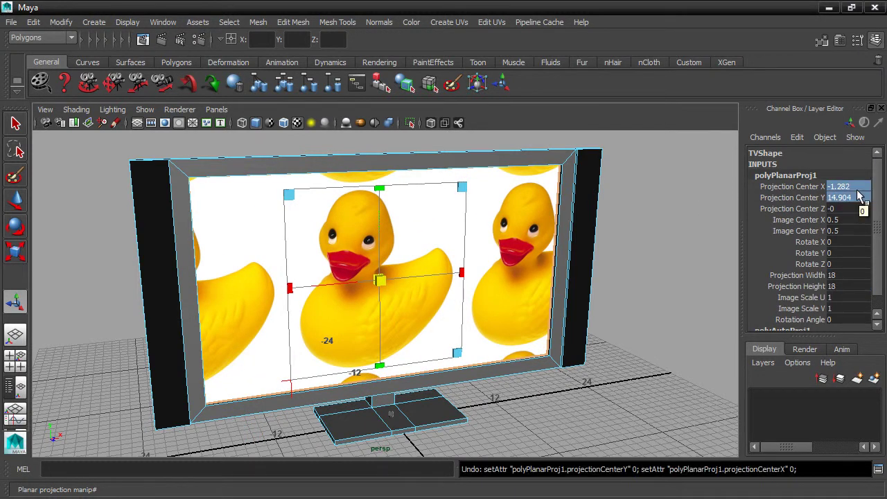
double_click(859, 187)
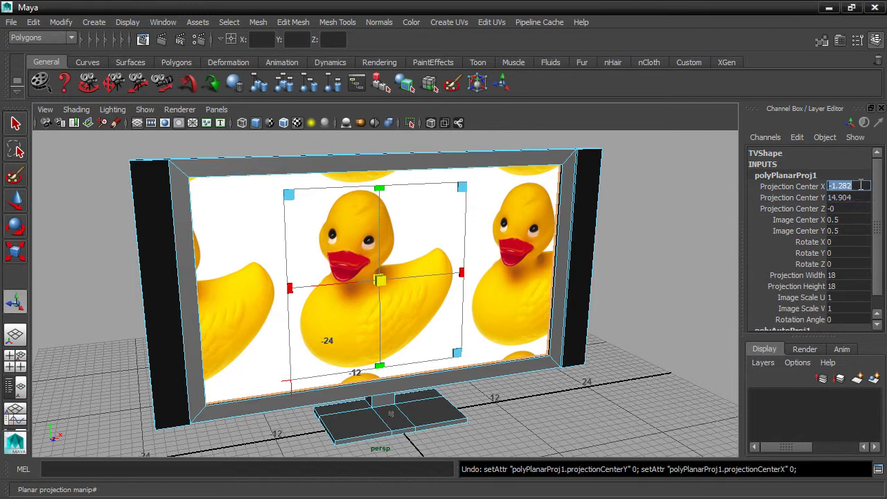
type("0")
key("Return")
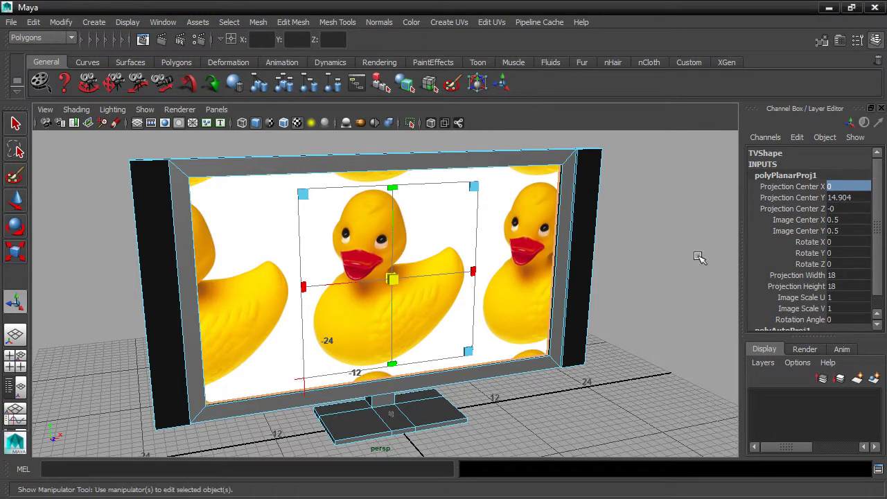
left_click(780, 198)
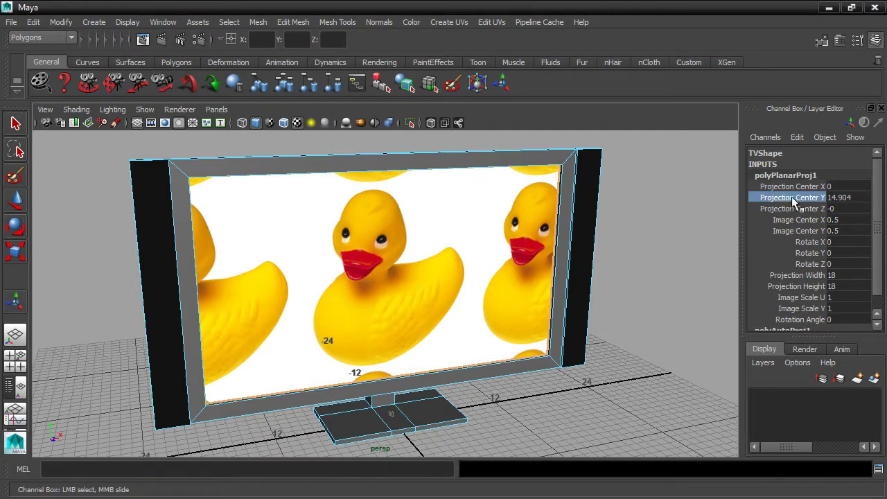
middle_click_drag(683, 200, 688, 198)
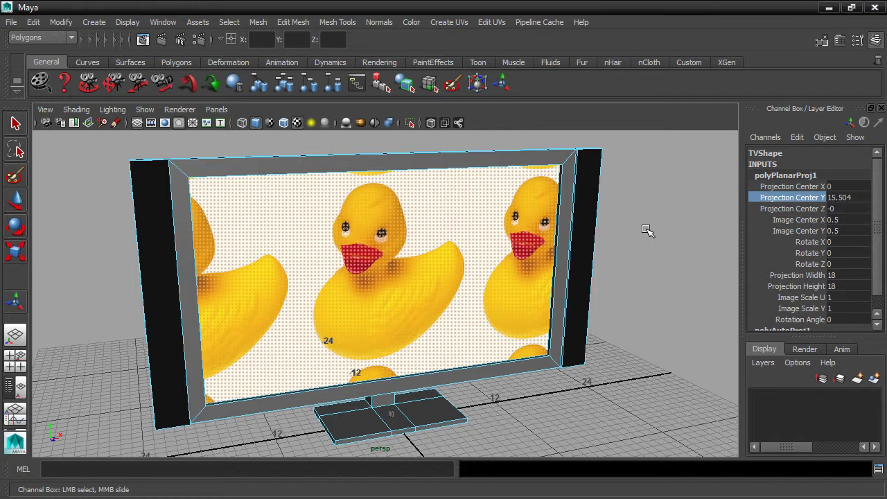
- Select the whole TV in object mode and show the TVScreenBlinn material's attributes
right_click_drag(578, 170, 614, 164)
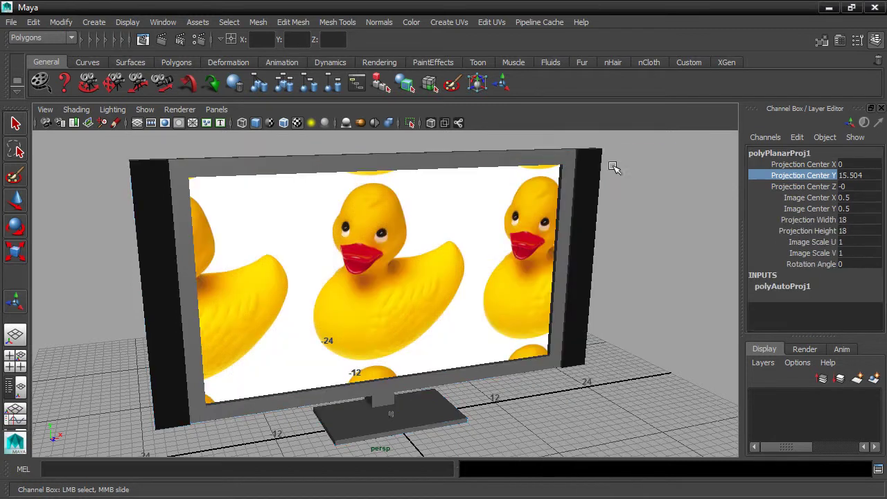
left_click(579, 181)
left_click_drag(627, 248, 654, 257, "alt")
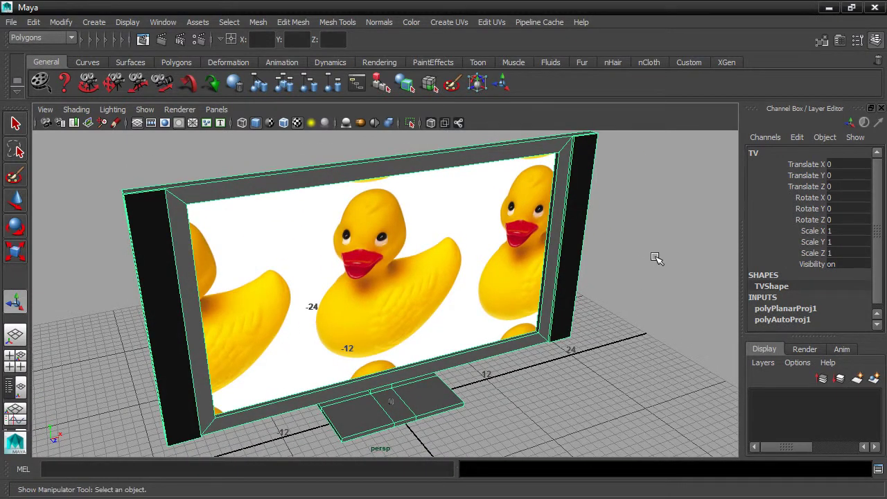
key("ctrl+a")
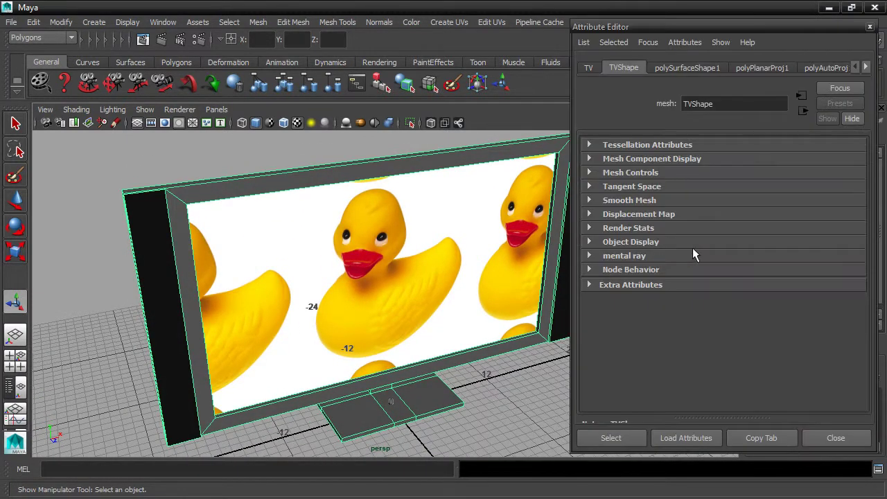
left_click(866, 67)
left_click(866, 68)
left_click(866, 67)
left_click(866, 67)
left_click(816, 68)
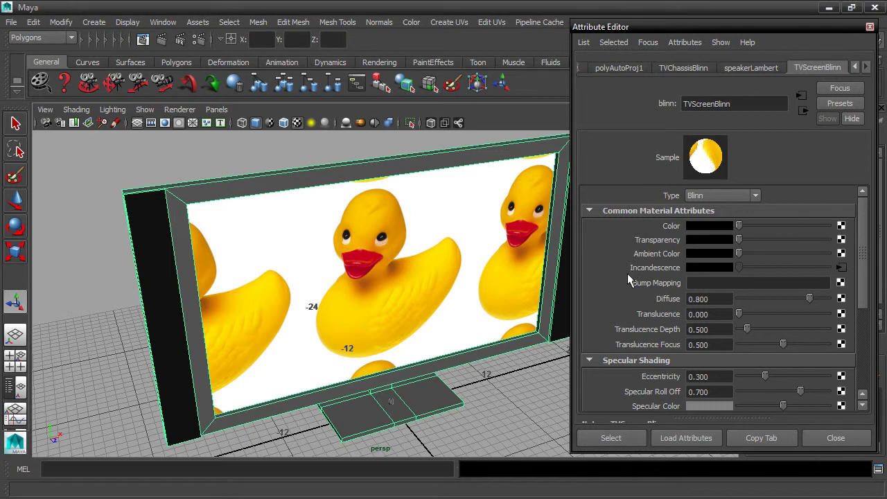
- Turn off Wrap U and Wrap V in the 2D placement of the incandescence texture
left_click(840, 269)
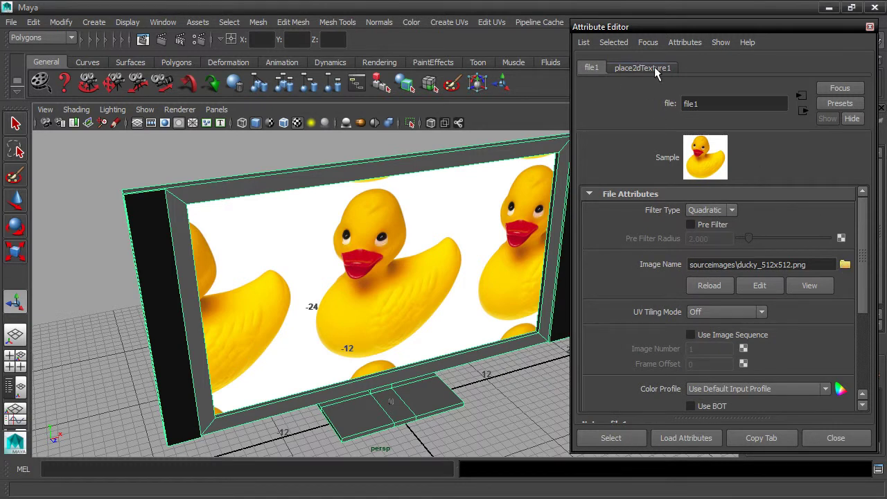
left_click(644, 68)
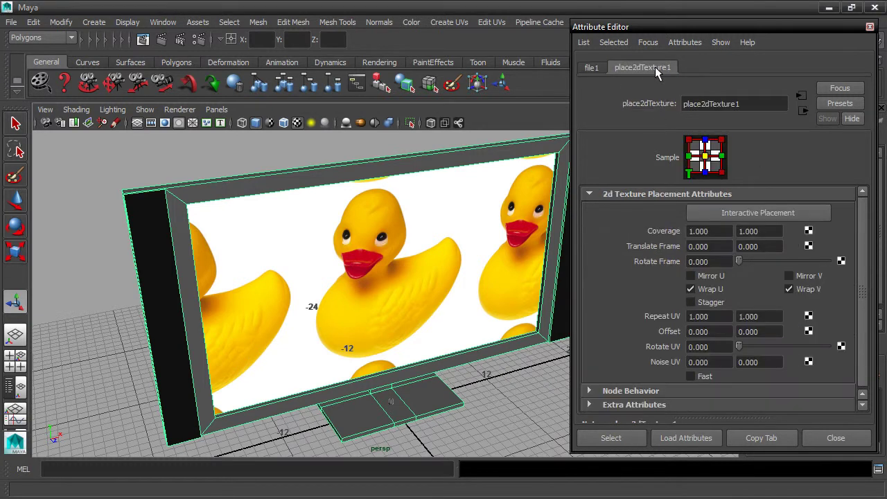
left_click(691, 289)
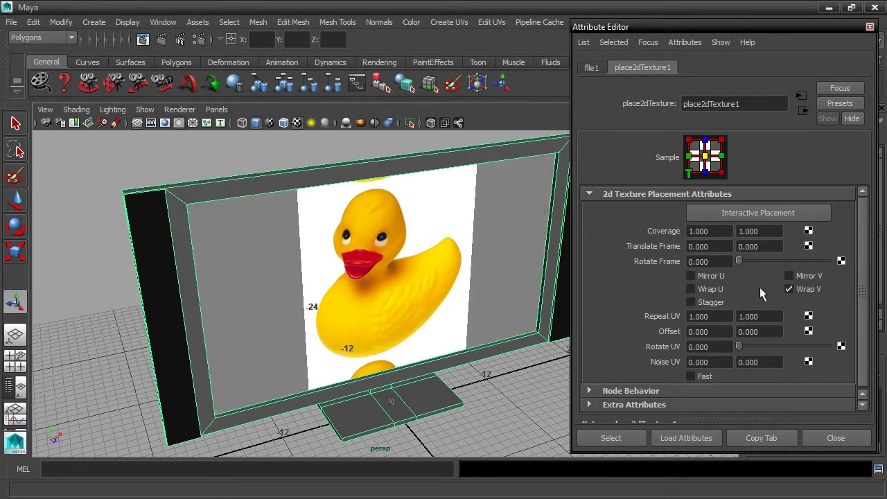
left_click(788, 288)
mouse_move(495, 221)
left_mouse_down("alt")
mouse_move(465, 223)
mouse_move(448, 239)
mouse_move(492, 216)
left_mouse_up("alt")
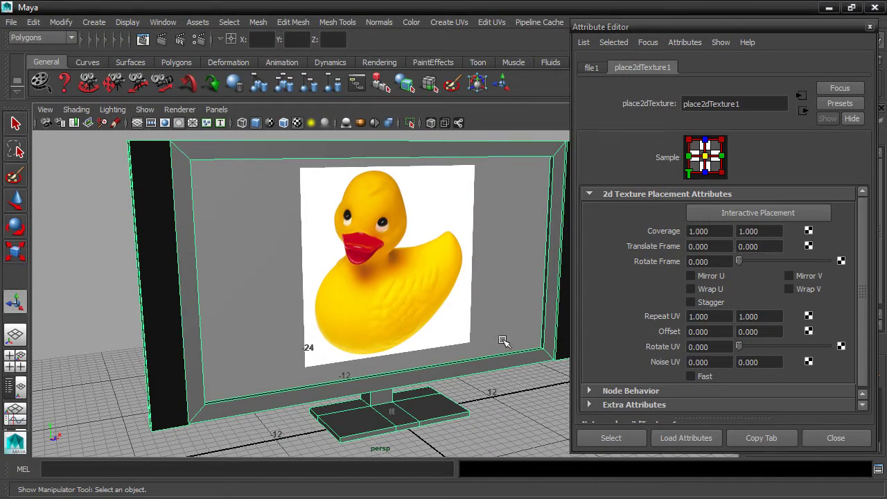
- Set the duck file texture's Default Color to white, close its attributes and deselect the TV
left_click(591, 68)
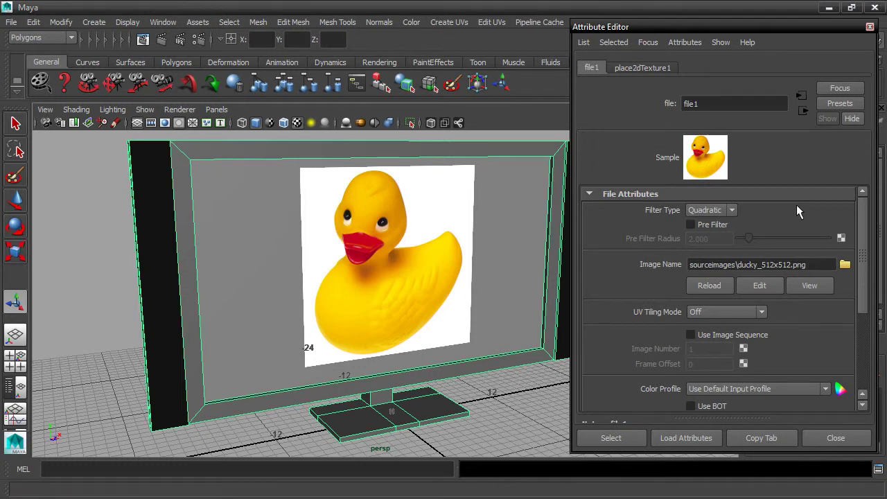
scroll(834, 234, "down", 5)
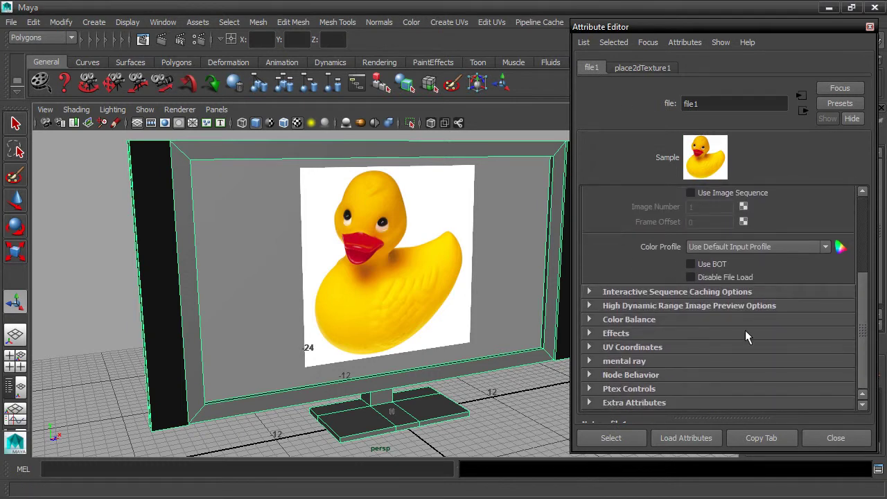
left_click(589, 320)
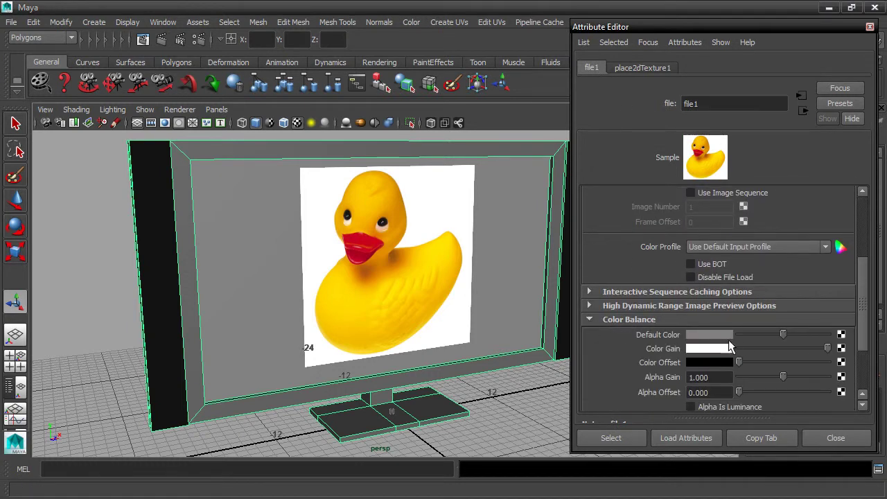
left_click_drag(785, 337, 827, 336)
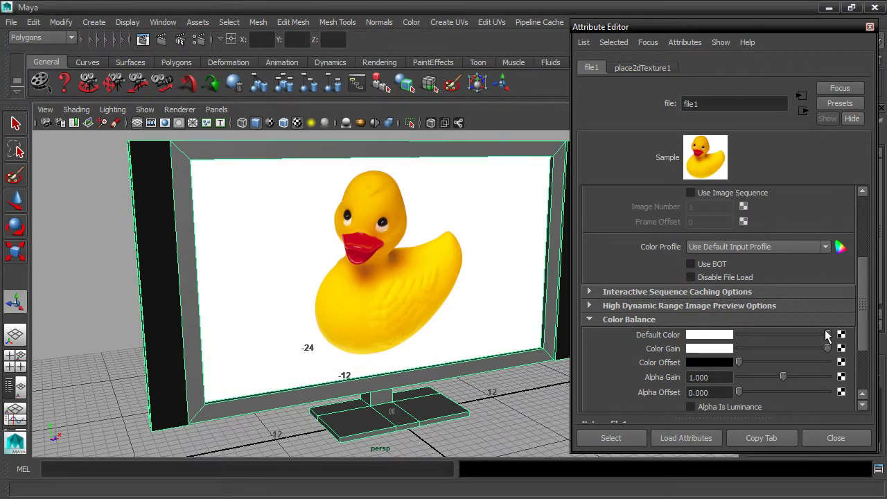
left_click(870, 28)
left_click_drag(603, 252, 492, 252, "alt")
left_click(577, 257)
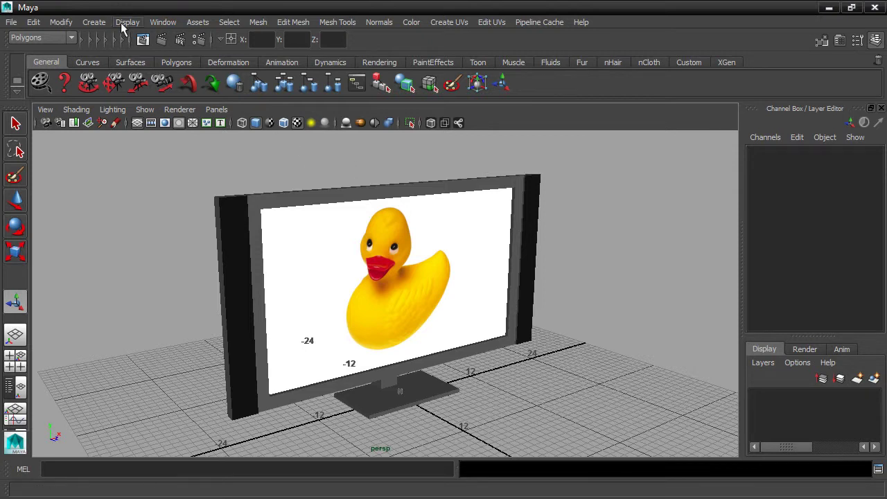
- Create a directional light and move it above and in front of the TV, at about Y 29.9 and Z 24.5
left_click(94, 22)
mouse_move(108, 70)
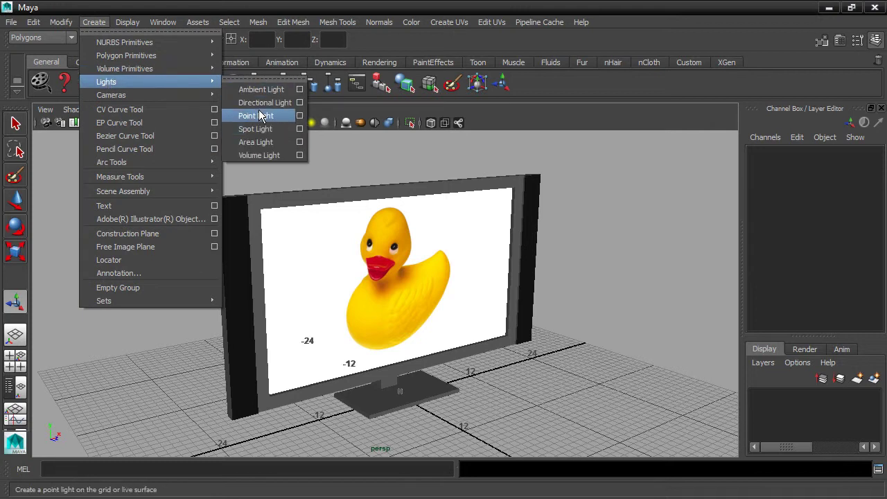
left_click(263, 102)
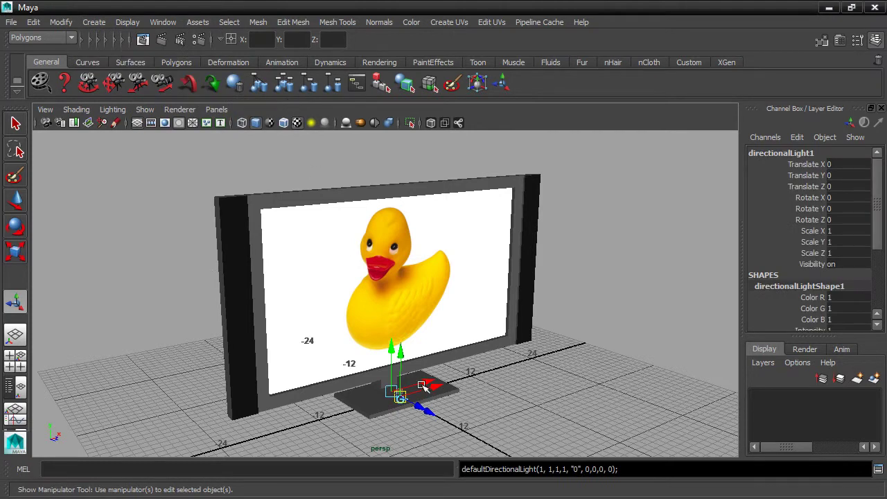
left_click(21, 200)
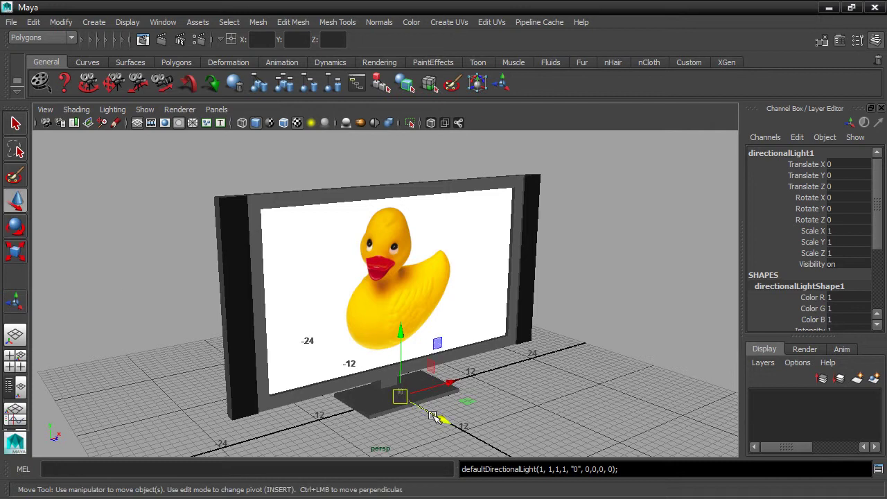
left_click_drag(428, 411, 545, 454)
left_click_drag(492, 403, 503, 128)
- Display the scene lighting in the viewport and set the directional light's Locator Scale to 20
key("7")
left_click_drag(561, 173, 615, 257)
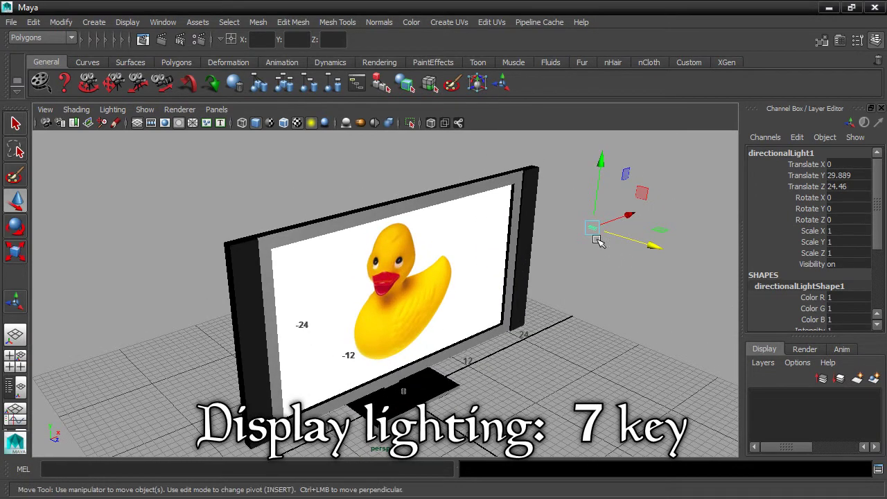
middle_click_drag(609, 267, 550, 269, "alt")
key("ctrl+a")
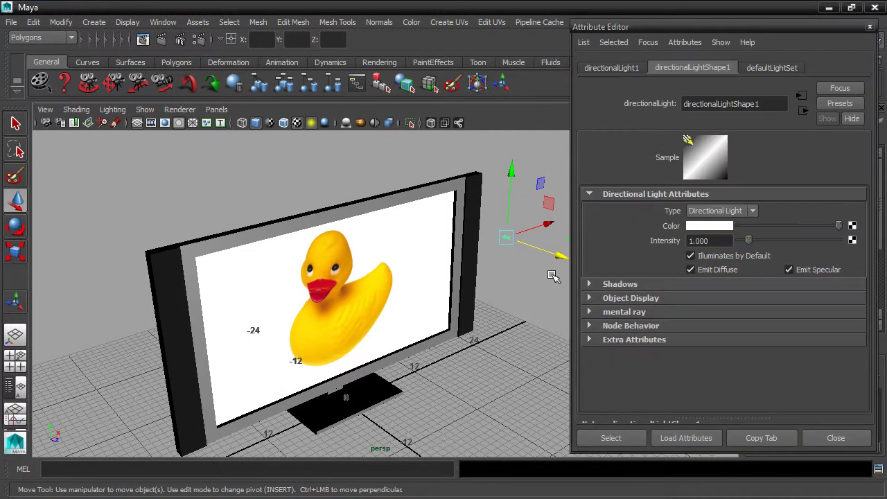
left_click(590, 298)
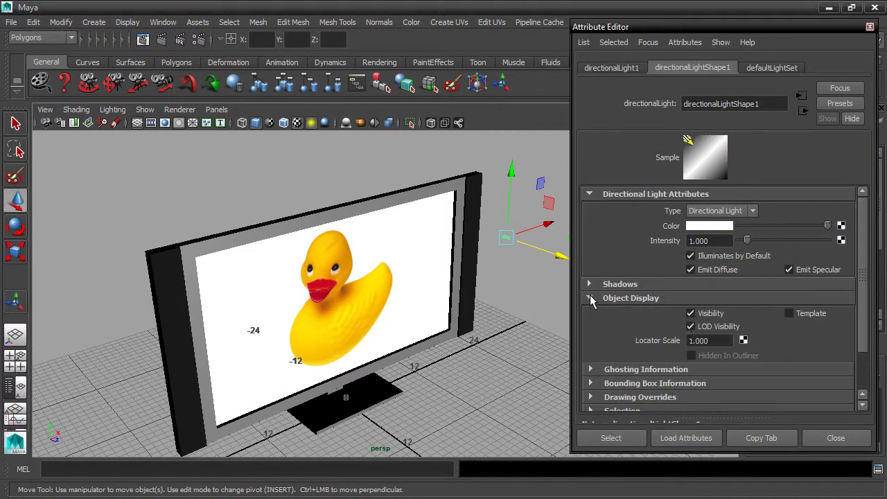
left_click_drag(722, 342, 680, 335)
type("20")
key("Return")
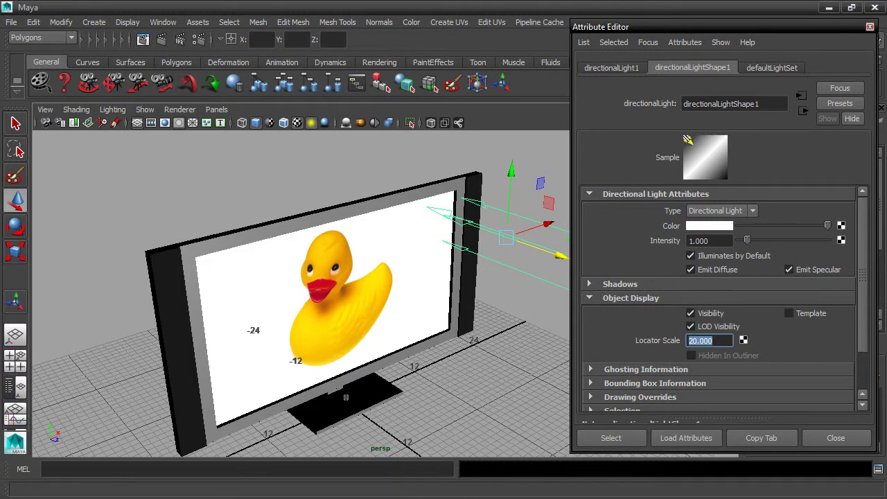
left_click(869, 28)
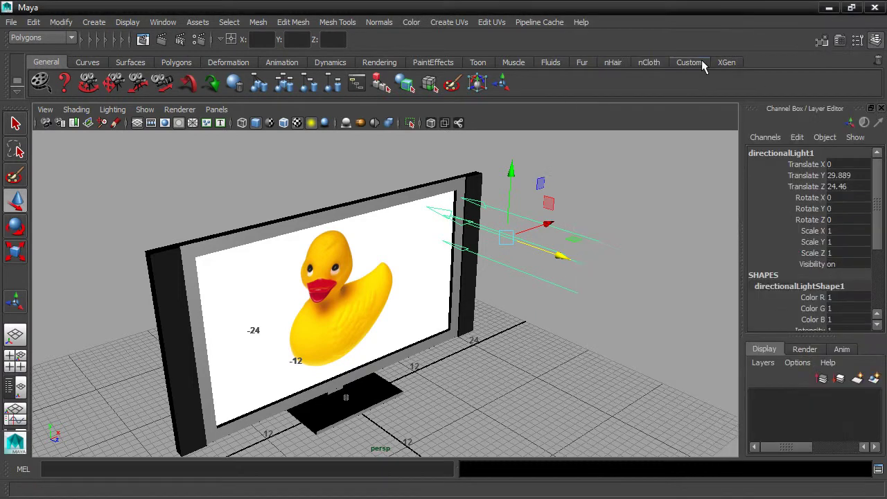
- Rotate the directional light downward toward the TV's front, to about -42 in Rotate X and -2 in Rotate Y
left_click(16, 226)
left_click_drag(556, 226, 531, 184)
mouse_move(501, 258)
left_mouse_down()
mouse_move(596, 252)
mouse_move(475, 248)
mouse_move(499, 252)
mouse_move(505, 291)
mouse_move(510, 264)
mouse_move(503, 276)
left_mouse_up()
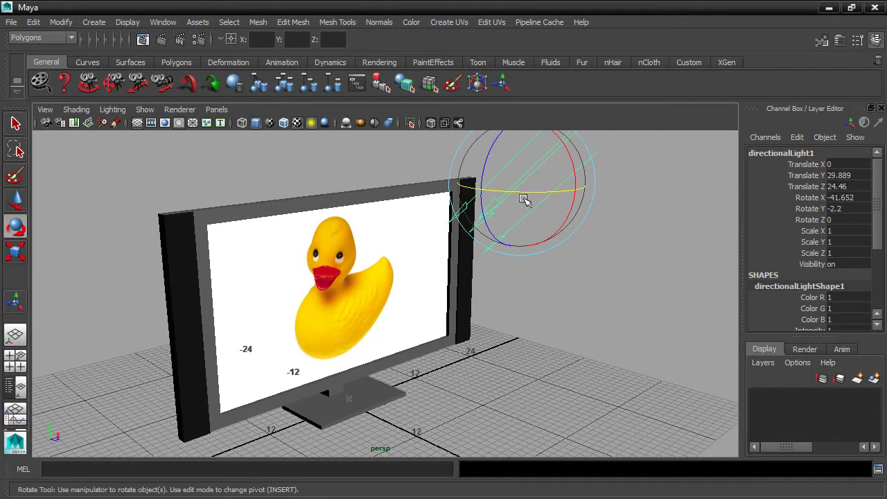
- Turn the directional light around to face away from the screen, at about -39 in Rotate X and -187 in Rotate Y
mouse_move(530, 192)
left_mouse_down()
mouse_move(459, 186)
mouse_move(579, 190)
mouse_move(468, 192)
left_mouse_up()
scroll(443, 235, "down", 3)
mouse_move(417, 236)
left_mouse_down("alt")
mouse_move(566, 228)
mouse_move(534, 233)
left_mouse_up("alt")
mouse_move(564, 204)
left_mouse_down()
mouse_move(629, 198)
mouse_move(553, 199)
left_mouse_up()
left_click_drag(564, 245, 454, 255, "alt")
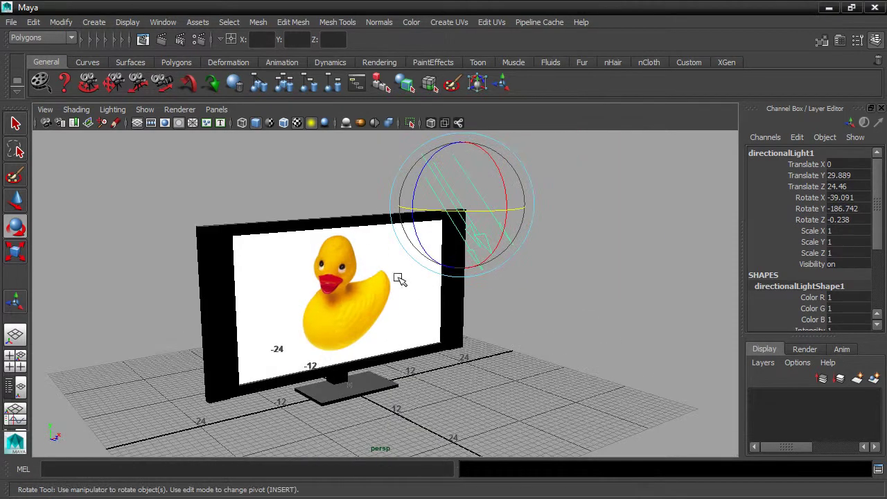
scroll(361, 288, "up", 3)
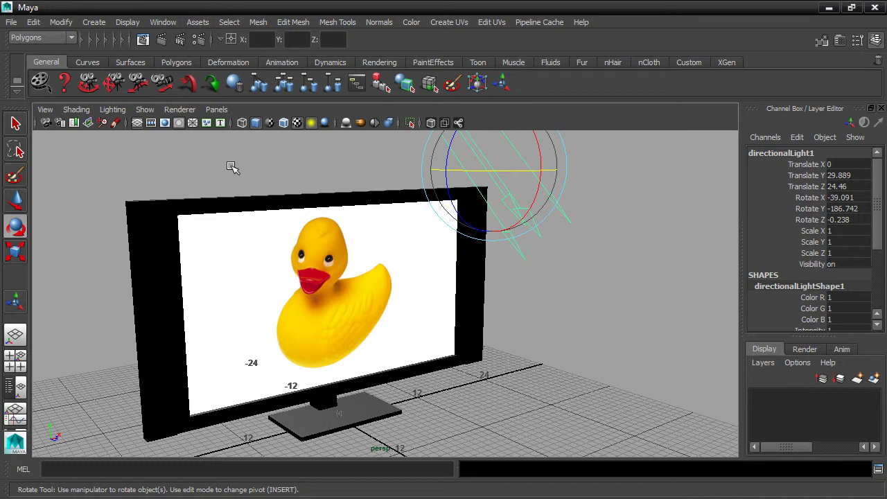
- Enable viewport shadows and rotate the directional light back toward the TV's front, to about -16 in Rotate Y
left_click(113, 110)
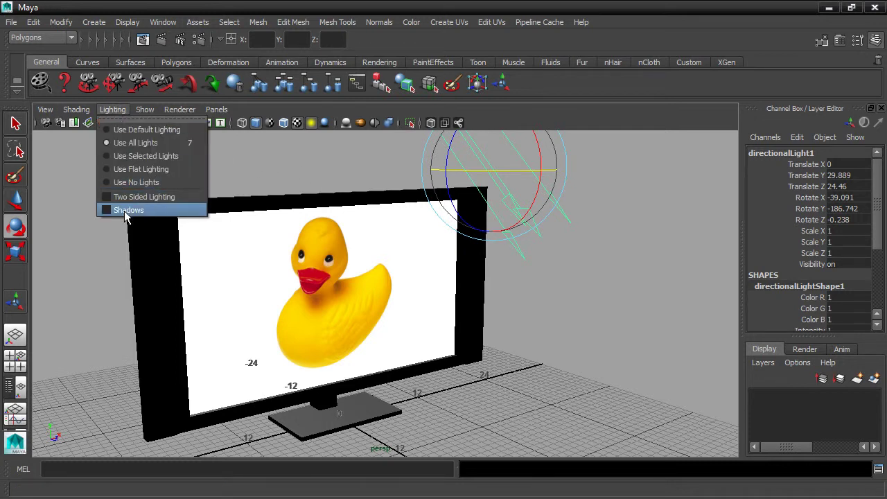
left_click(125, 211)
left_click_drag(496, 173, 461, 139, "alt")
mouse_move(530, 272)
left_mouse_down("alt")
mouse_move(552, 243)
mouse_move(663, 251)
mouse_move(578, 255)
mouse_move(562, 245)
mouse_move(526, 287)
left_mouse_up("alt")
scroll(553, 242, "down", 3)
left_click_drag(600, 263, 612, 277, "alt")
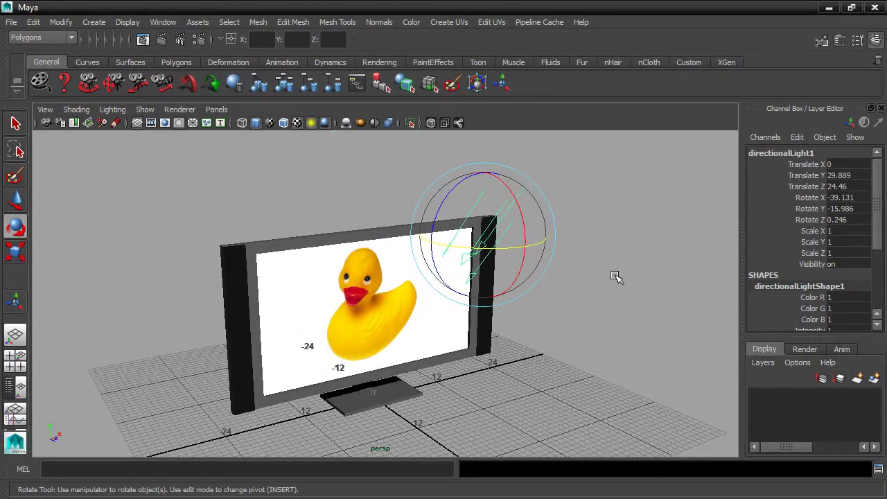
- Delete the directional light and return the viewport to textured display with default lighting
key("Delete")
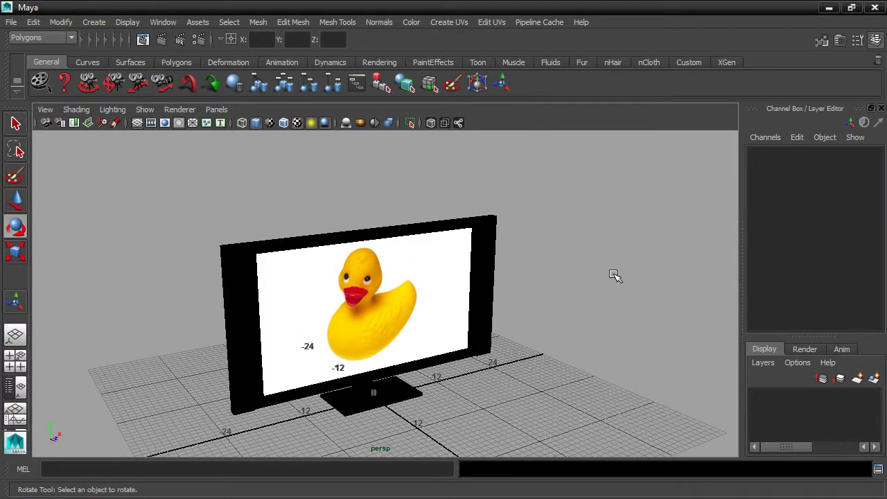
scroll(614, 275, "up", 3)
middle_click_drag(614, 275, 623, 257, "alt")
key("6")
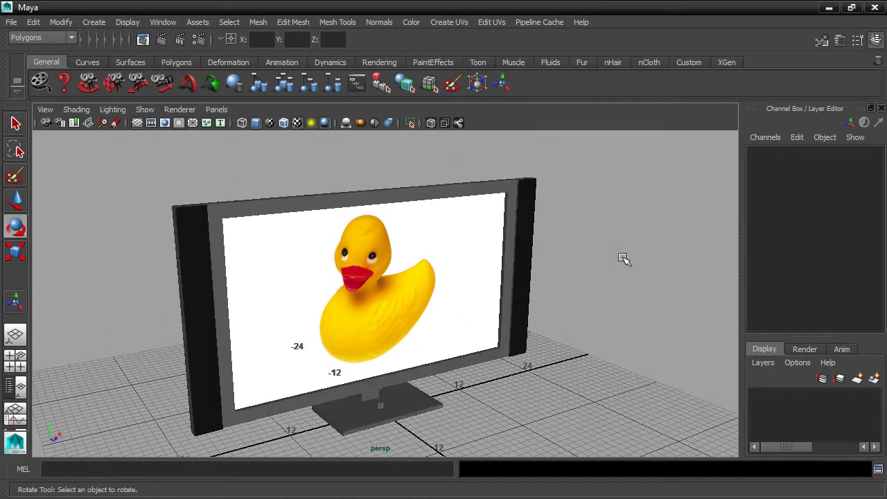
left_click_drag(464, 392, 592, 361, "alt")
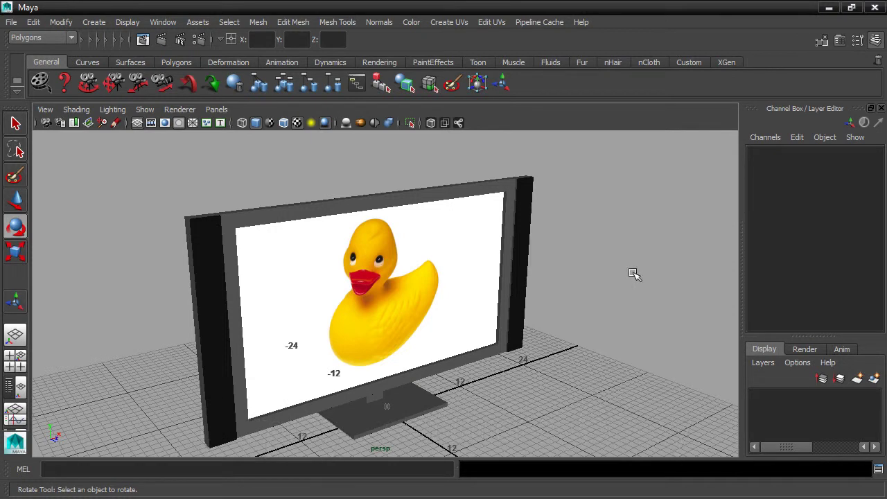
- Select the TV and delete its construction history
left_click(483, 264)
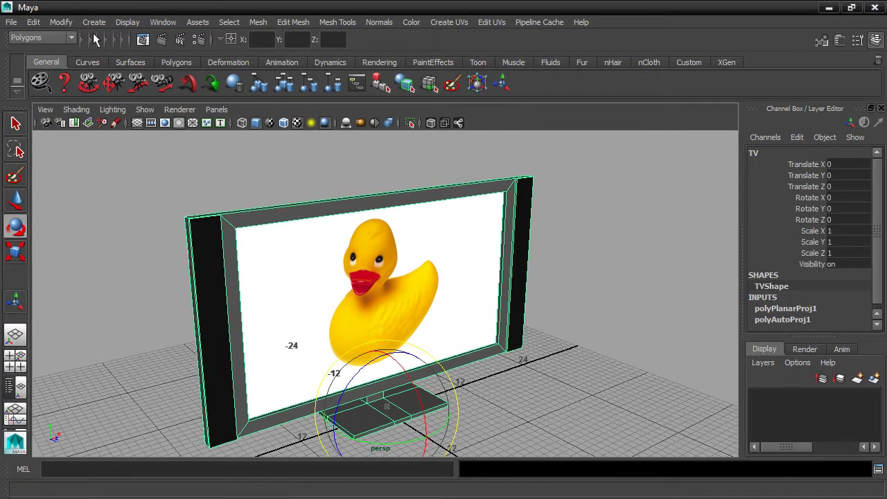
left_click(33, 21)
mouse_move(121, 165)
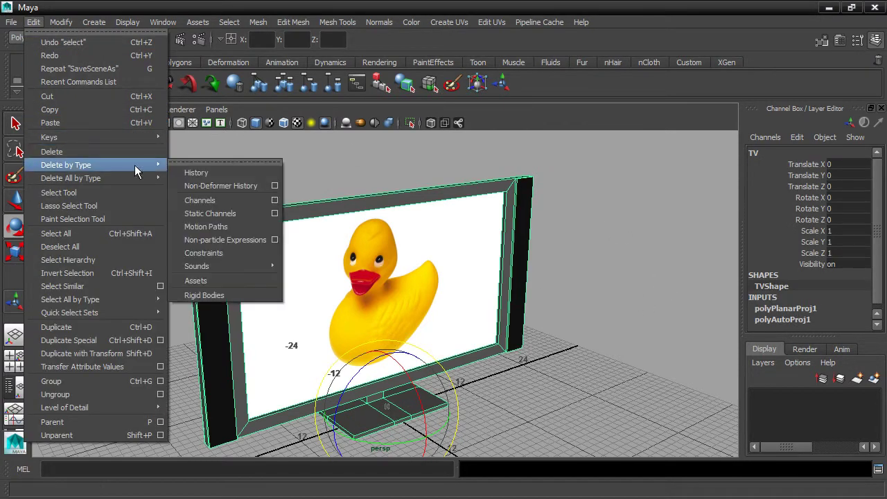
left_click(178, 170)
- Save the scene as a new incremental version and deselect the TV
key("ctrl+alt+s")
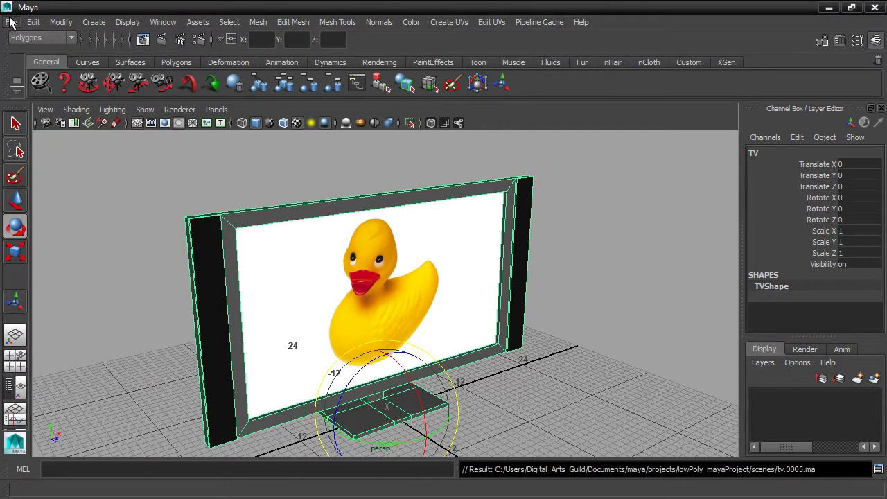
left_click(12, 22)
left_click(35, 95)
left_click(568, 244)
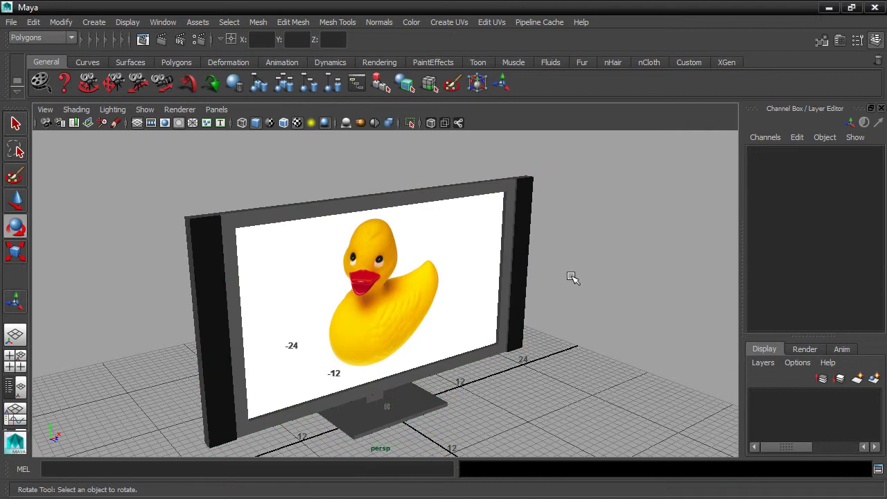
left_click_drag(594, 277, 612, 275, "alt")
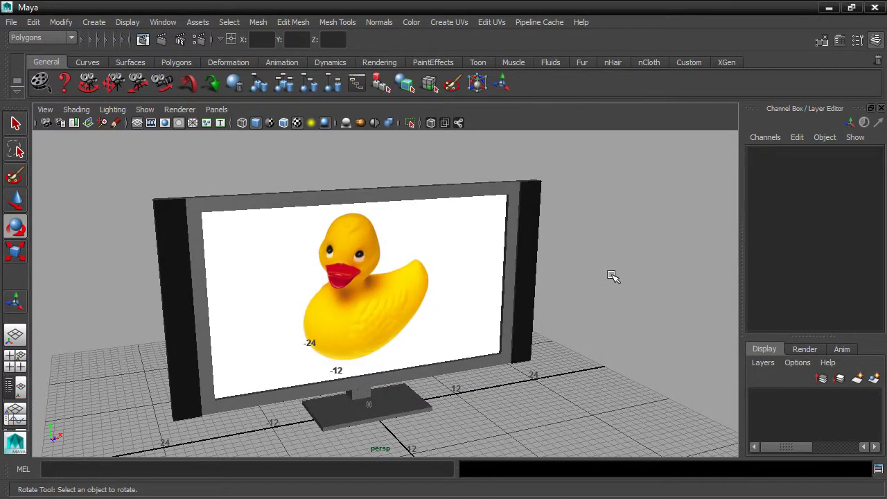